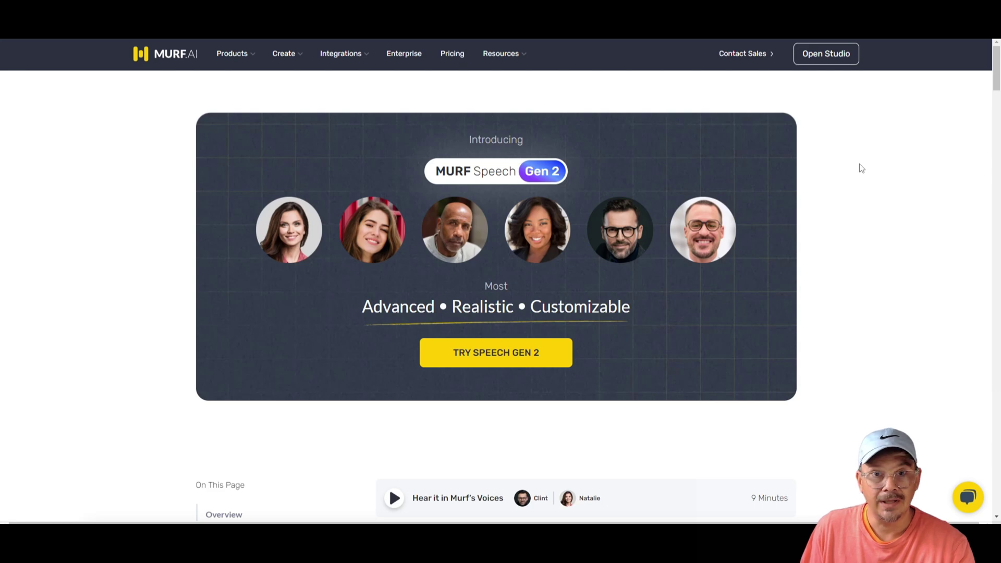
Scroll the Speech Gen 2 page down to the Customization through Voice Styles section
scroll(865, 182, down, 15)
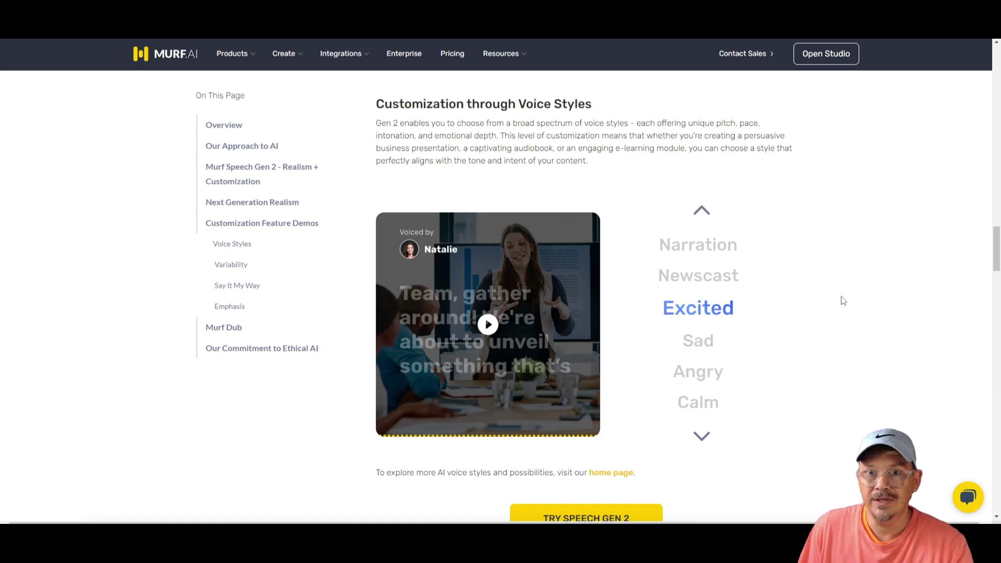
Scroll through the Variability, Say It My Way and Word-level Emphasis sections of the page
scroll(847, 260, down, 8)
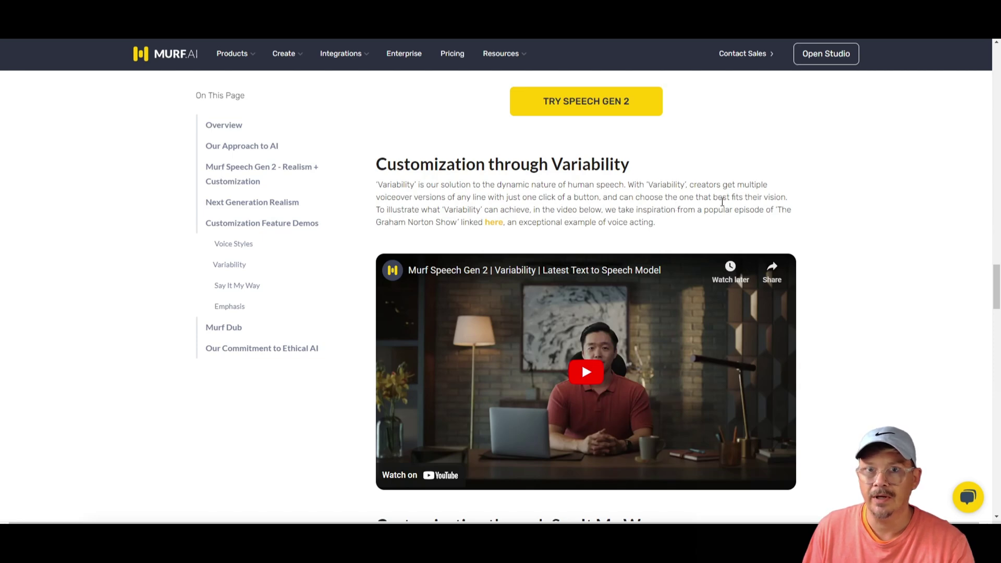
scroll(886, 222, down, 6)
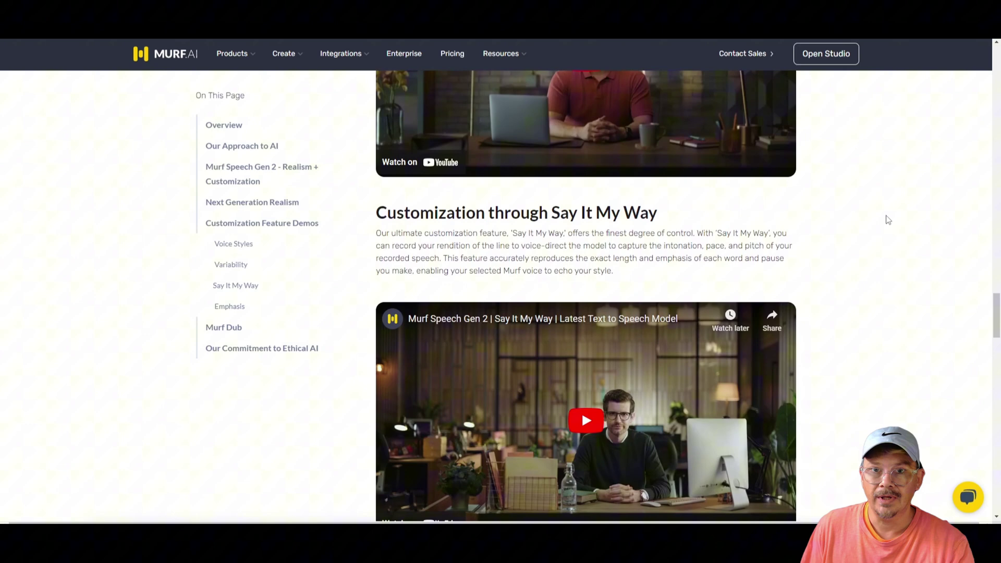
scroll(887, 219, down, 2)
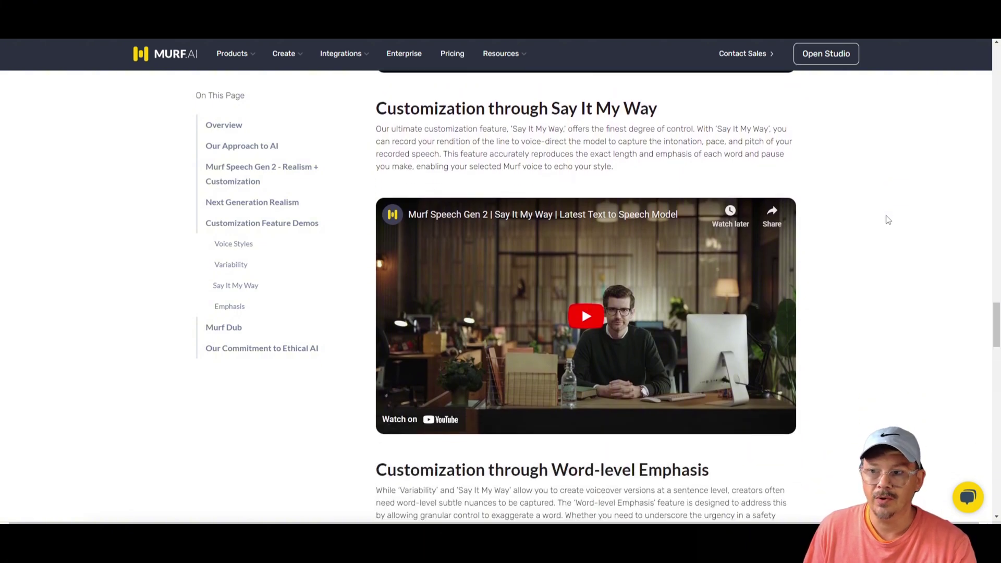
scroll(887, 220, down, 1)
scroll(887, 219, up, 2)
scroll(887, 220, down, 1)
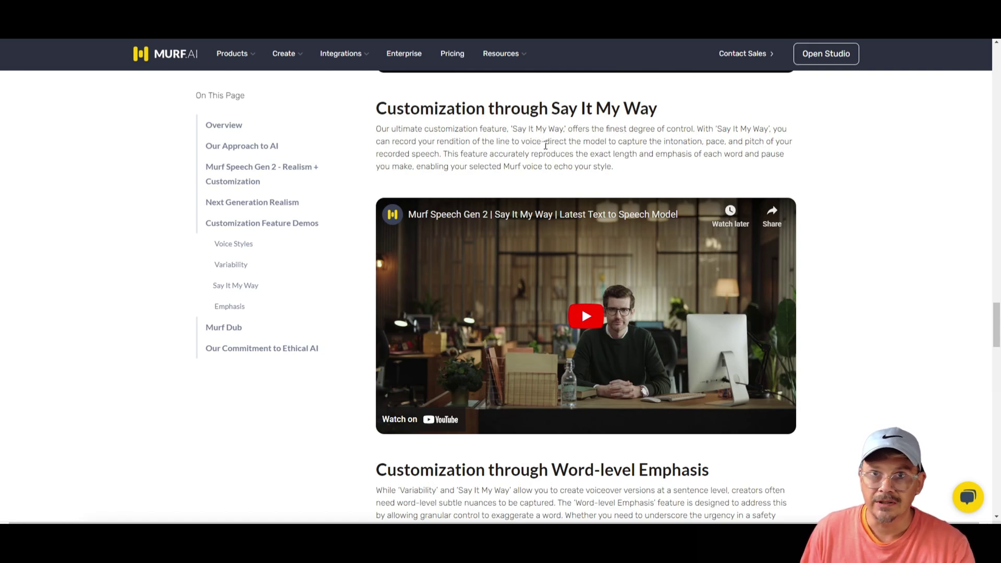
scroll(886, 181, up, 1)
scroll(886, 181, down, 8)
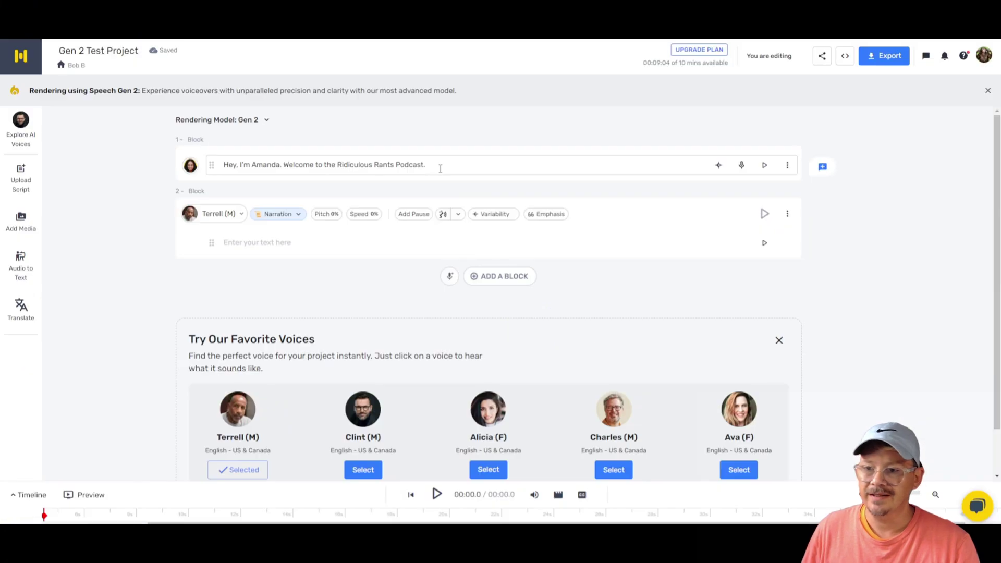
Expand block 1's voice toolbar and review Imani's styles, leaving Conversational selected
click(439, 167)
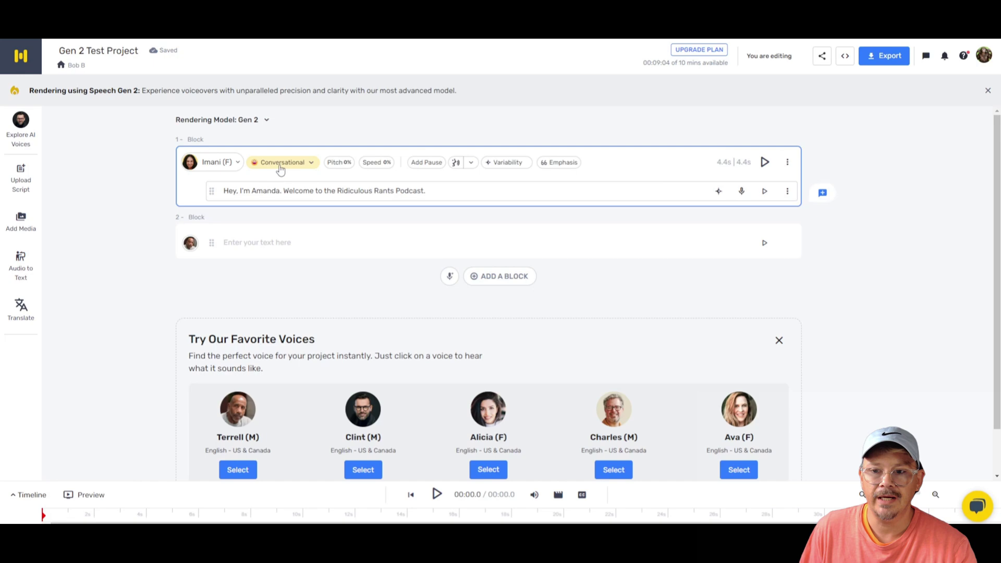
click(310, 165)
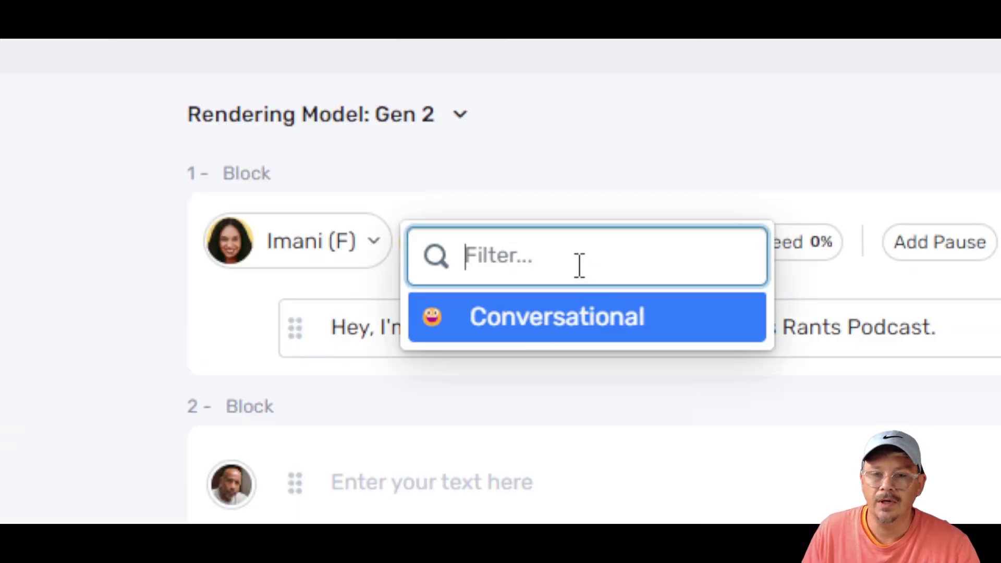
click(557, 297)
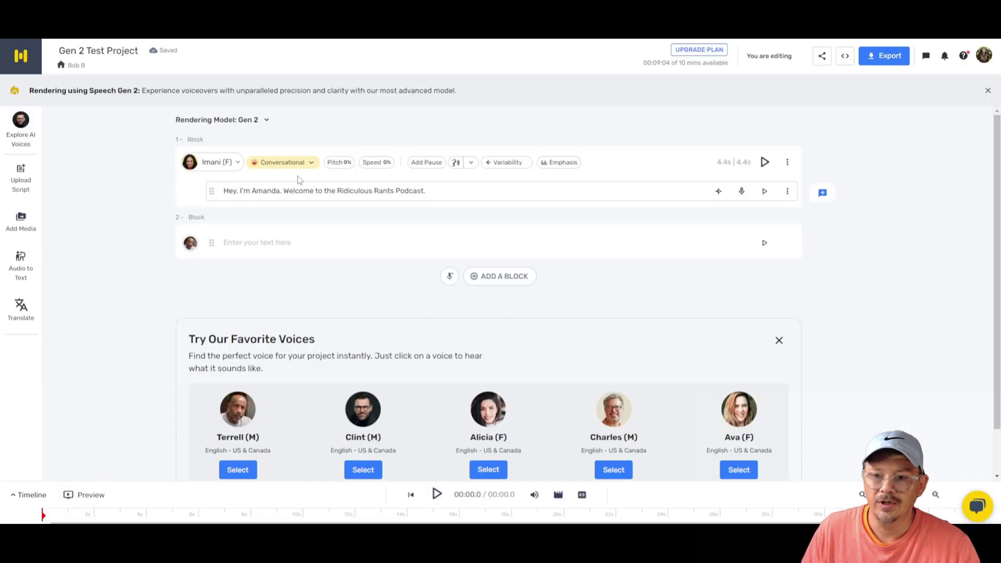
Open the block's voice picker, show all style filters and filter voices to Promo
click(222, 166)
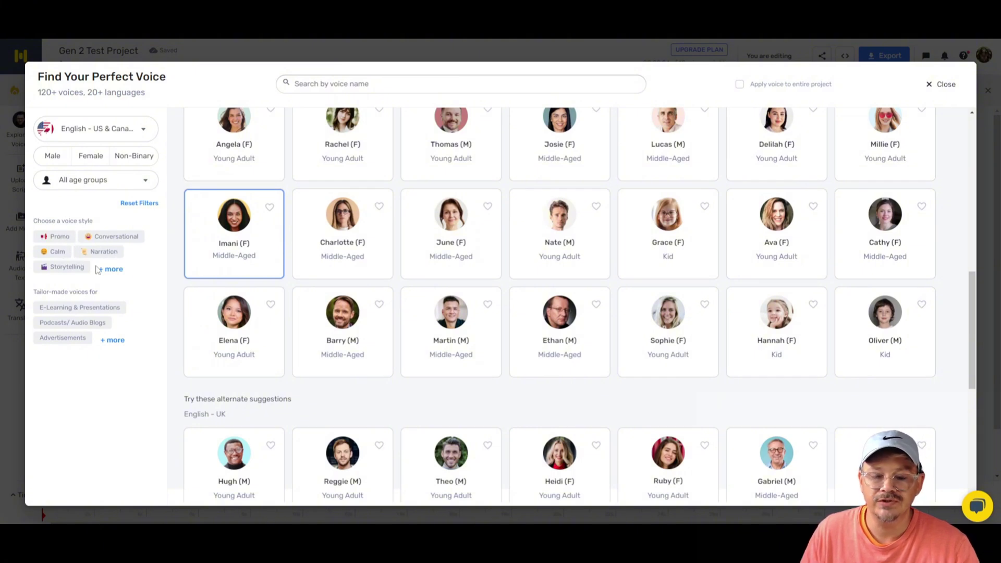
click(111, 270)
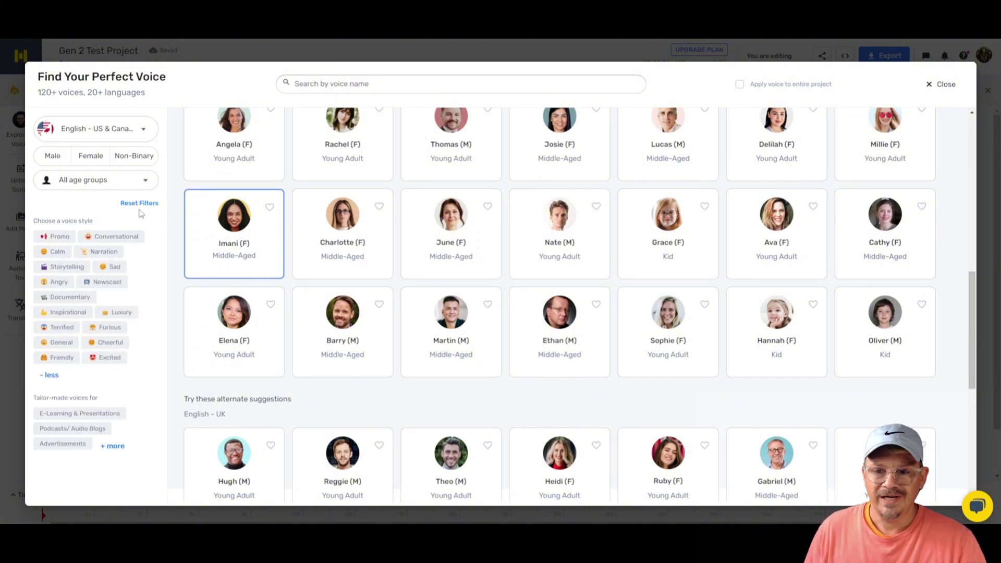
mouse_move(223, 276)
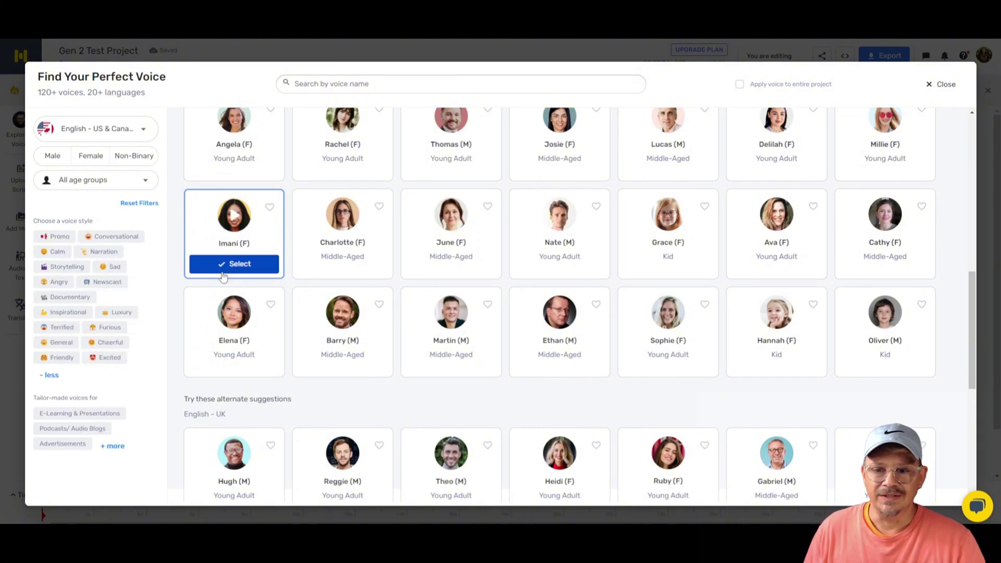
click(58, 239)
scroll(516, 270, down, 8)
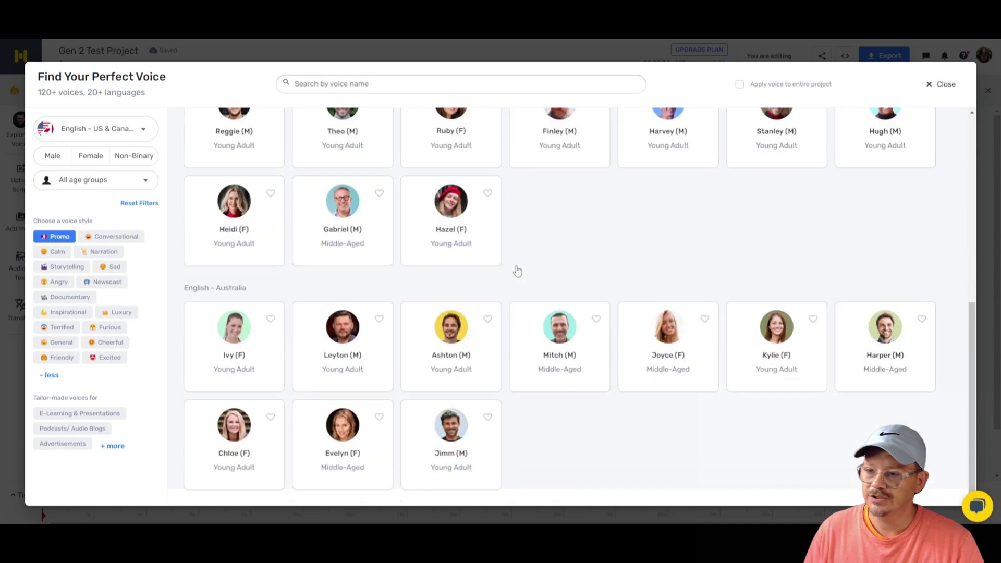
Try the Conversational, Narration and Newscast filters, then clear Newscast to see more voices
click(121, 239)
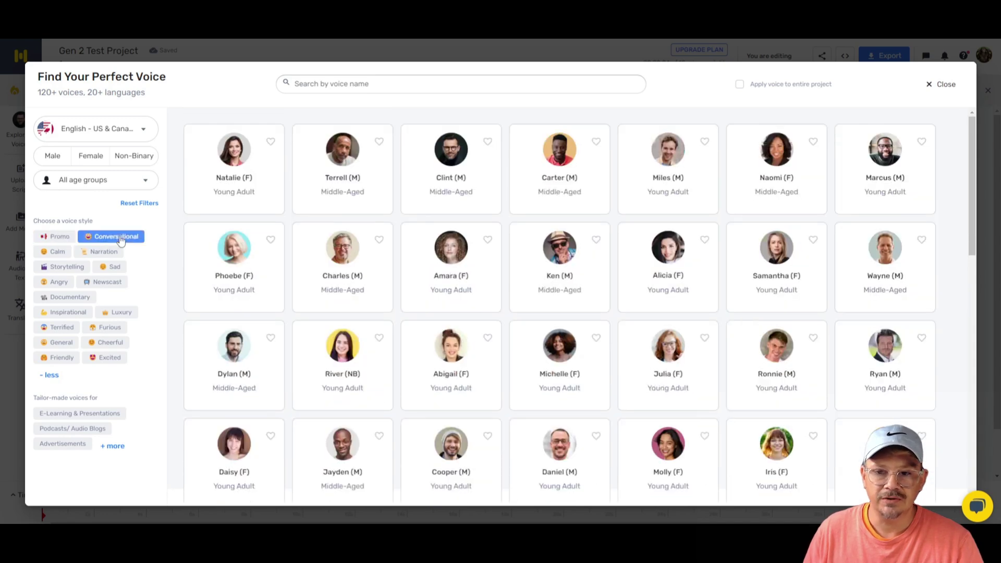
click(102, 252)
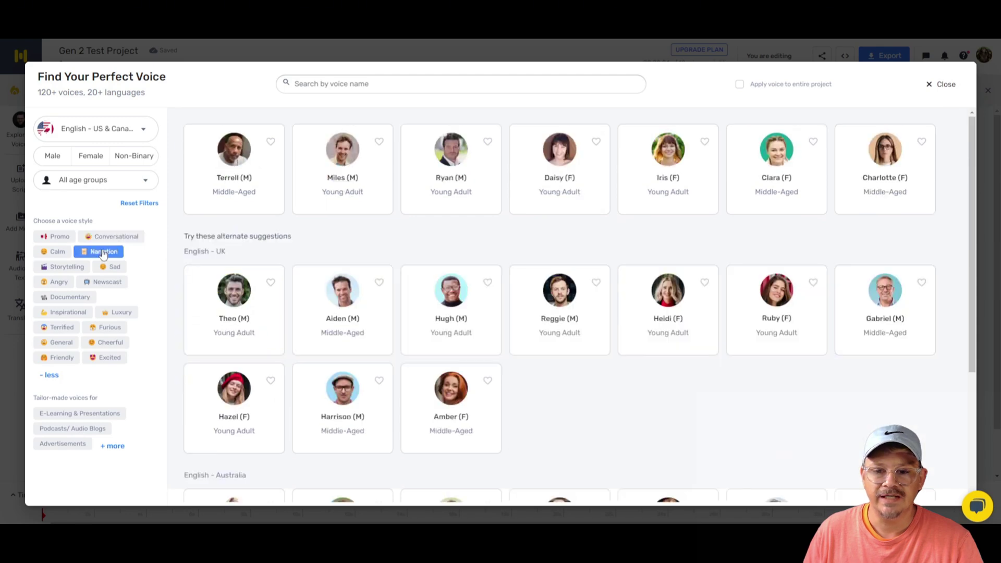
scroll(740, 228, down, 3)
mouse_move(451, 310)
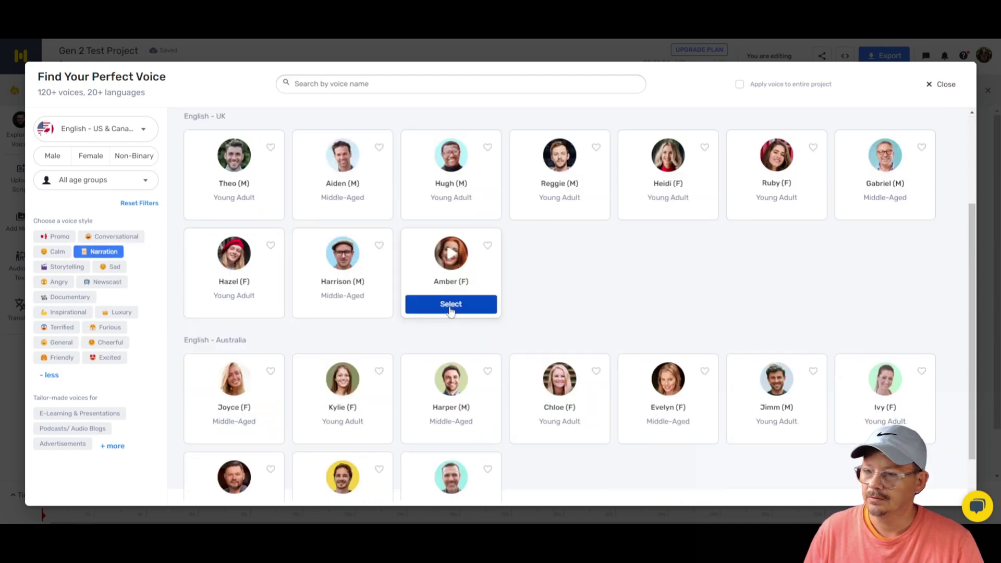
click(107, 282)
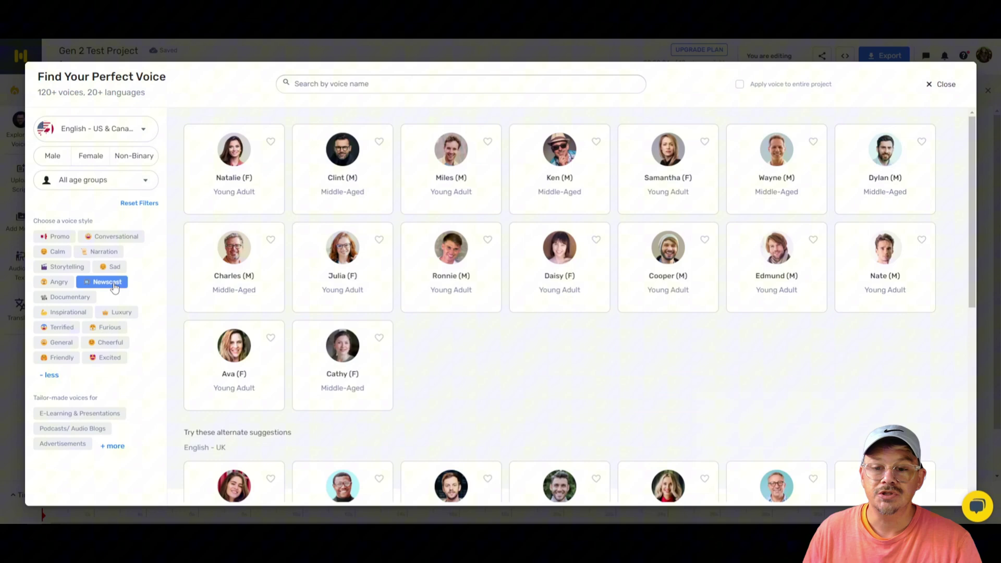
scroll(677, 338, down, 5)
scroll(597, 333, up, 5)
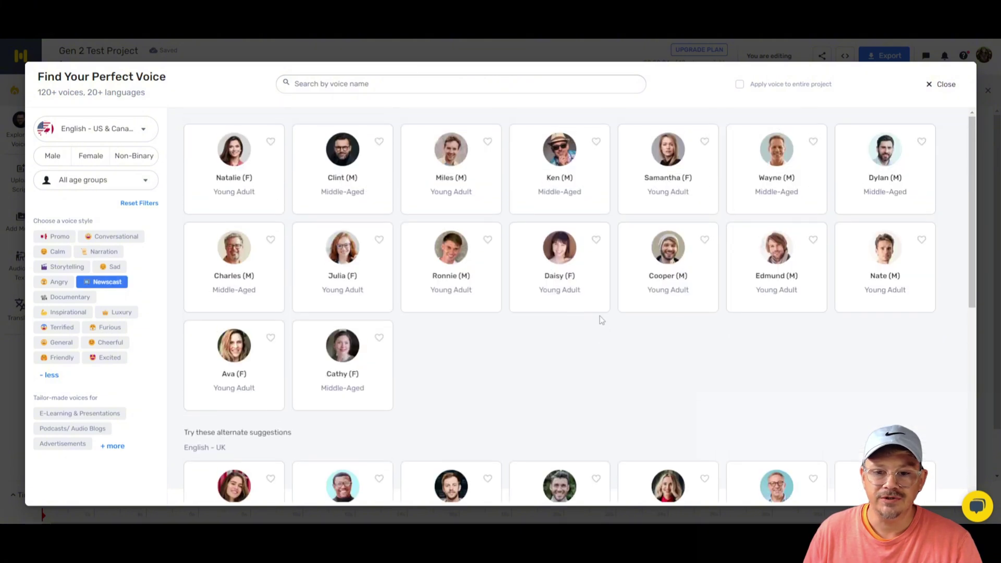
click(107, 281)
mouse_move(344, 172)
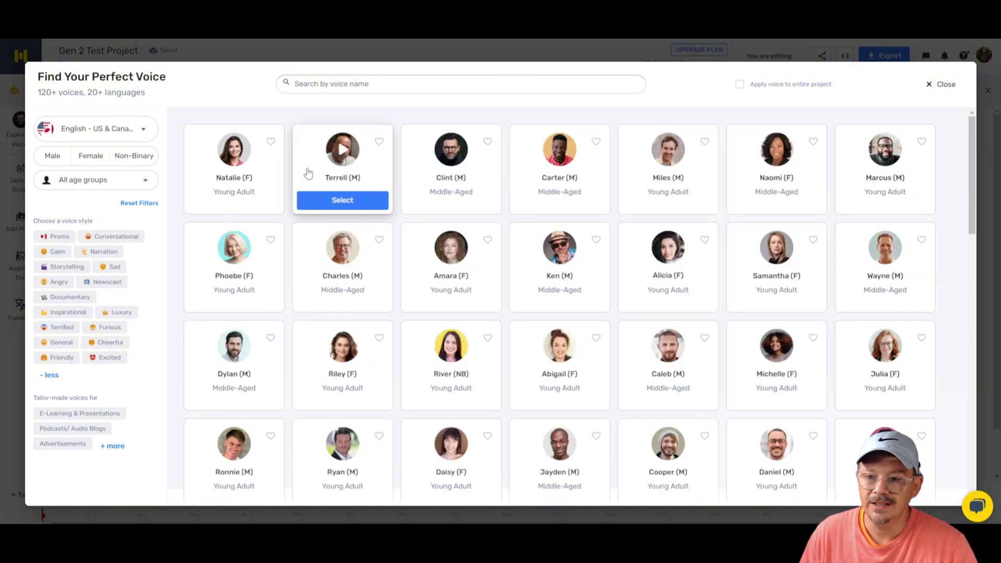
click(327, 199)
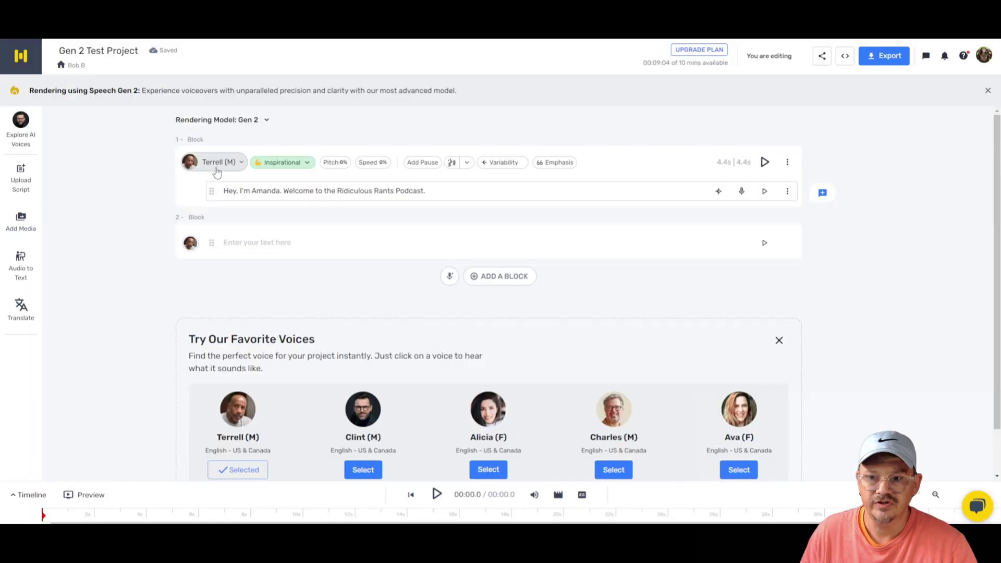
click(307, 162)
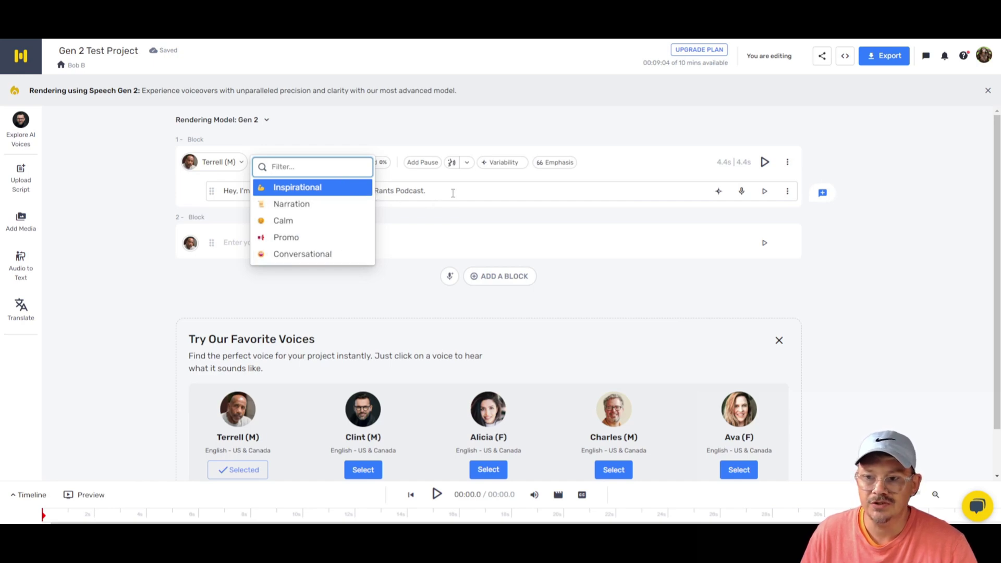
click(257, 191)
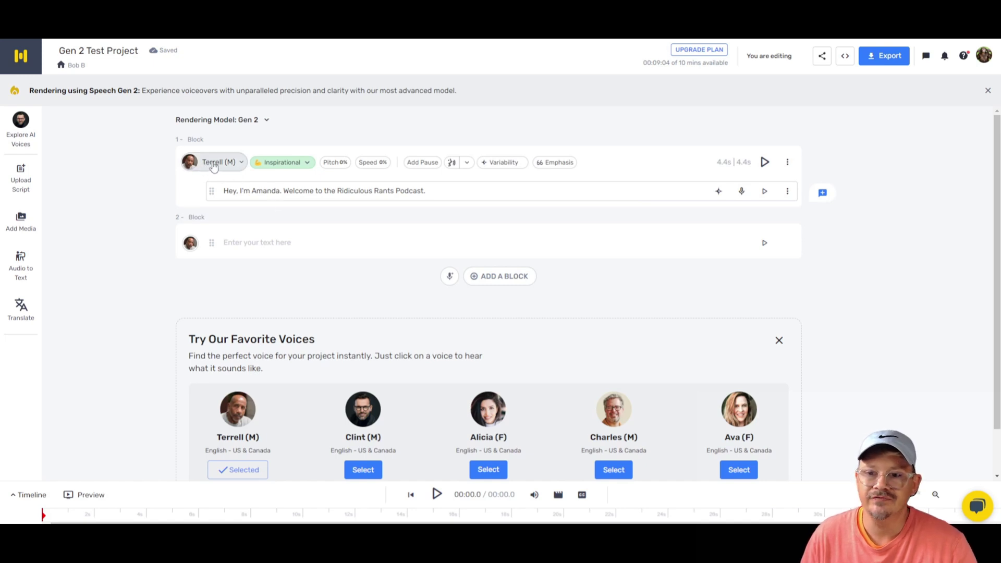
click(304, 165)
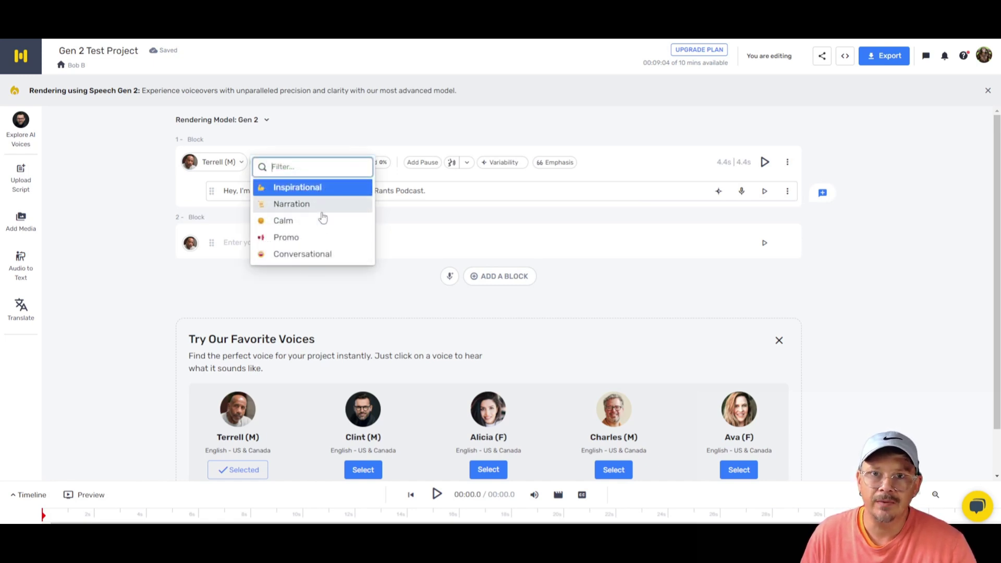
click(444, 193)
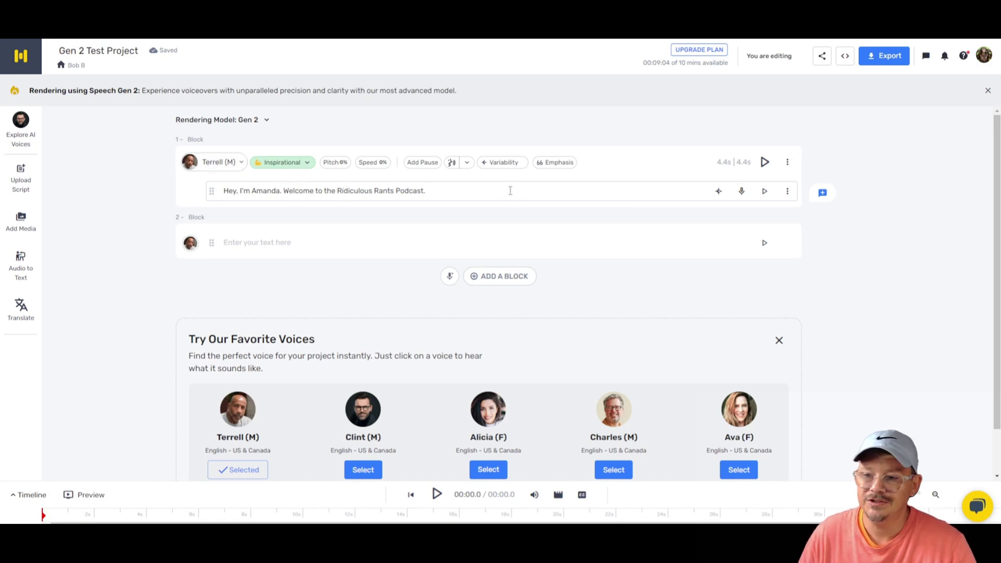
Raise block 1's Variability from 1 to 3 and play the block back
click(498, 164)
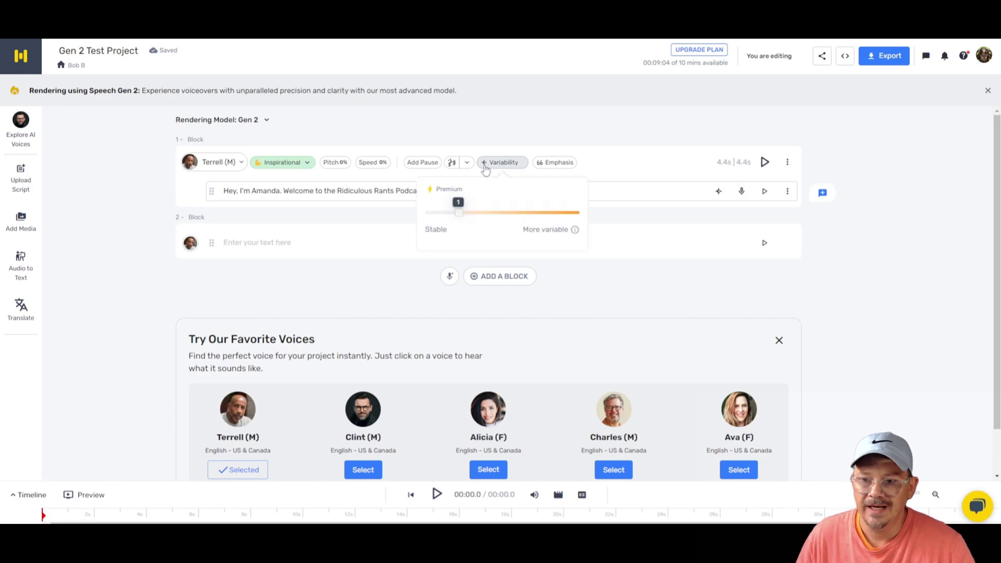
mouse_move(439, 197)
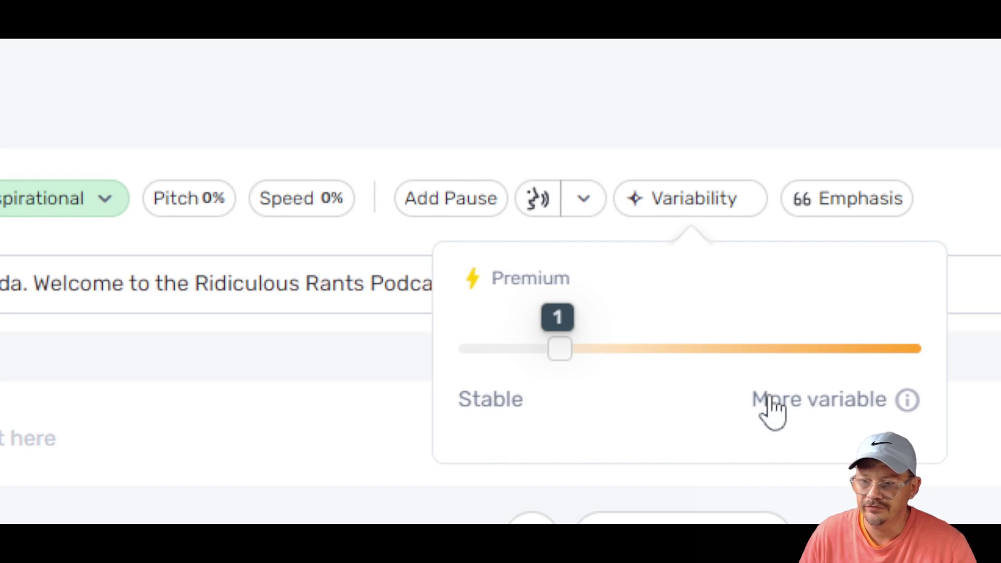
drag(540, 368, 715, 367)
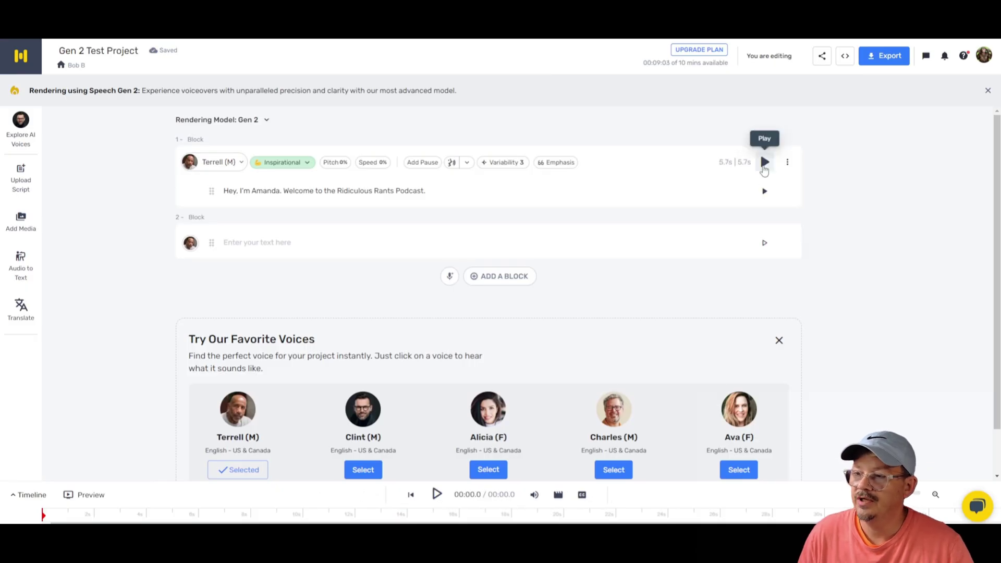
click(763, 162)
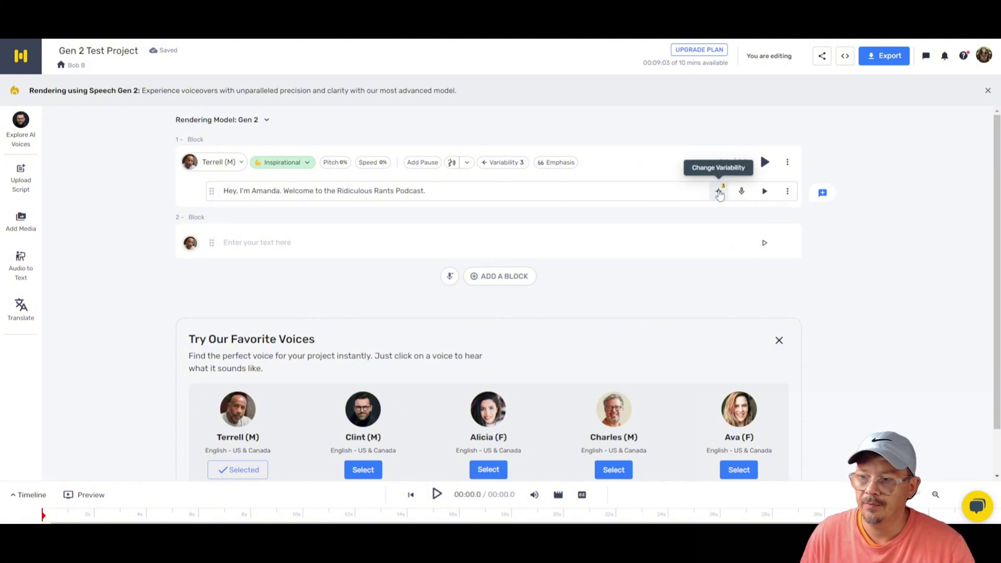
Replace 'Amanda' with 'Terrell' in the opening sentence, accepting the variation-reset warning
click(719, 193)
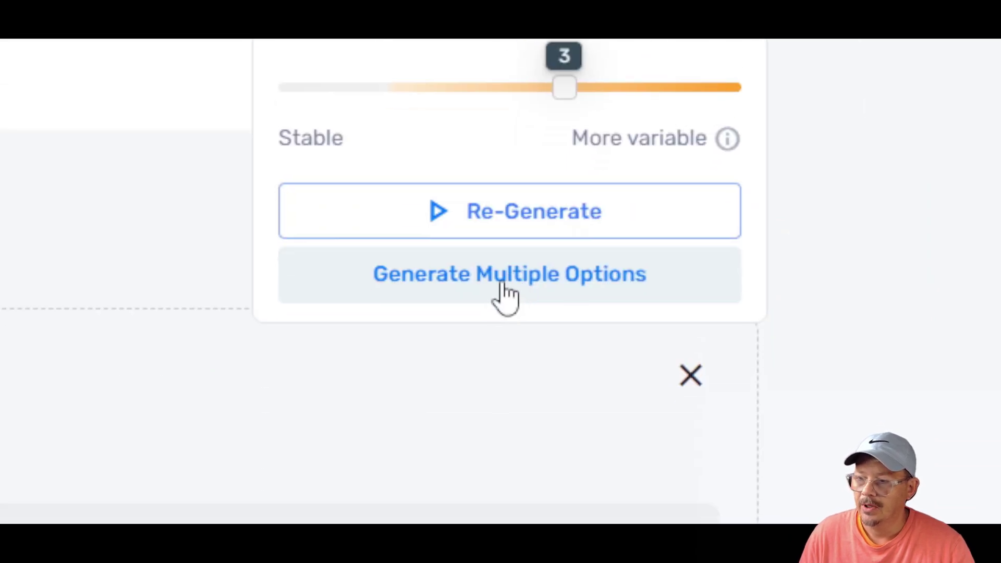
click(275, 194)
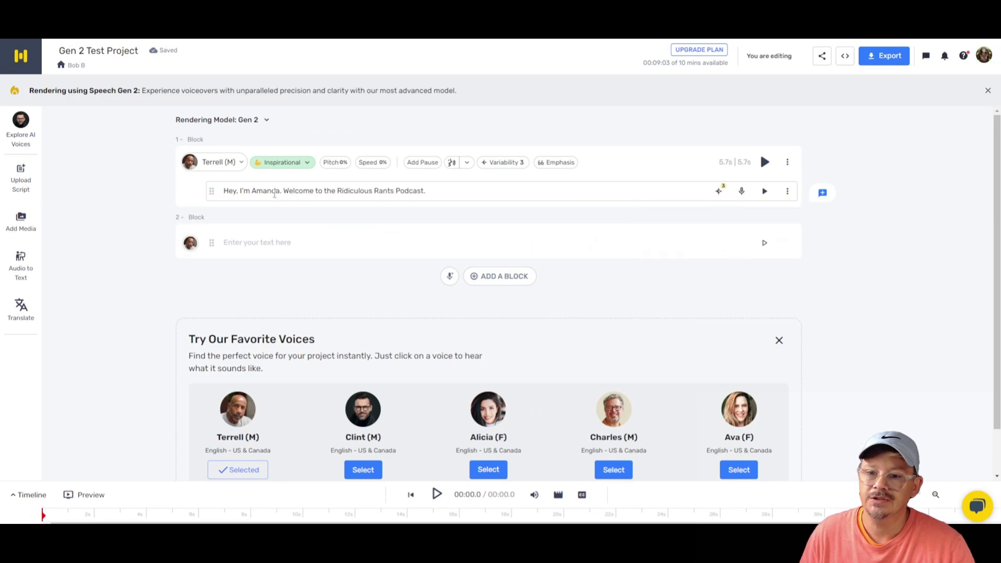
double_click(275, 194)
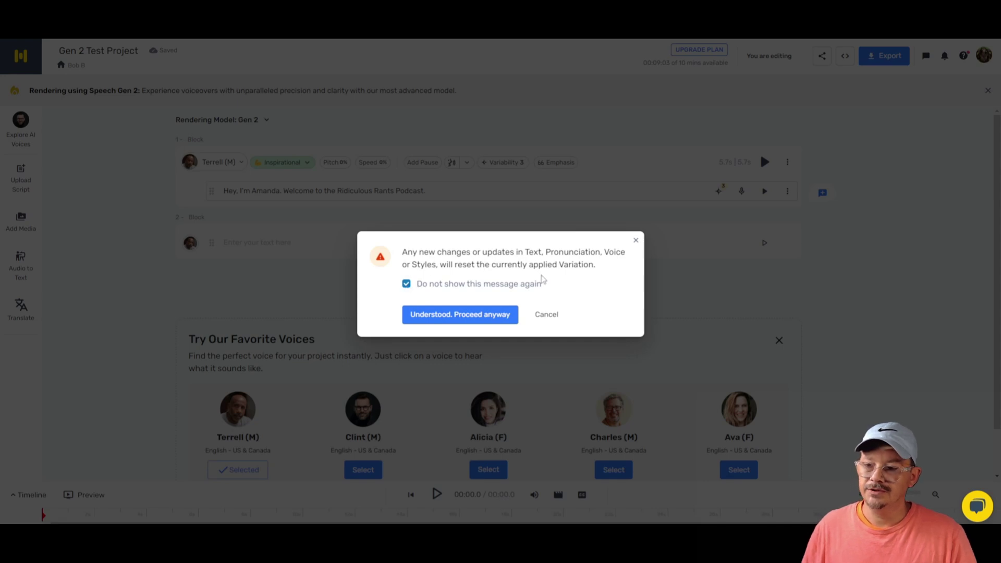
click(451, 316)
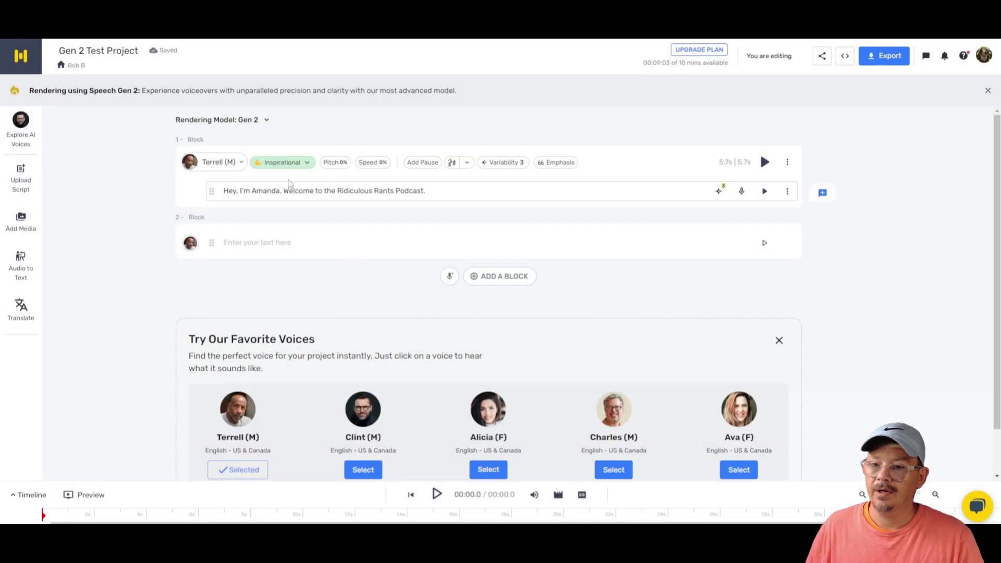
double_click(266, 190)
text(Terrell)
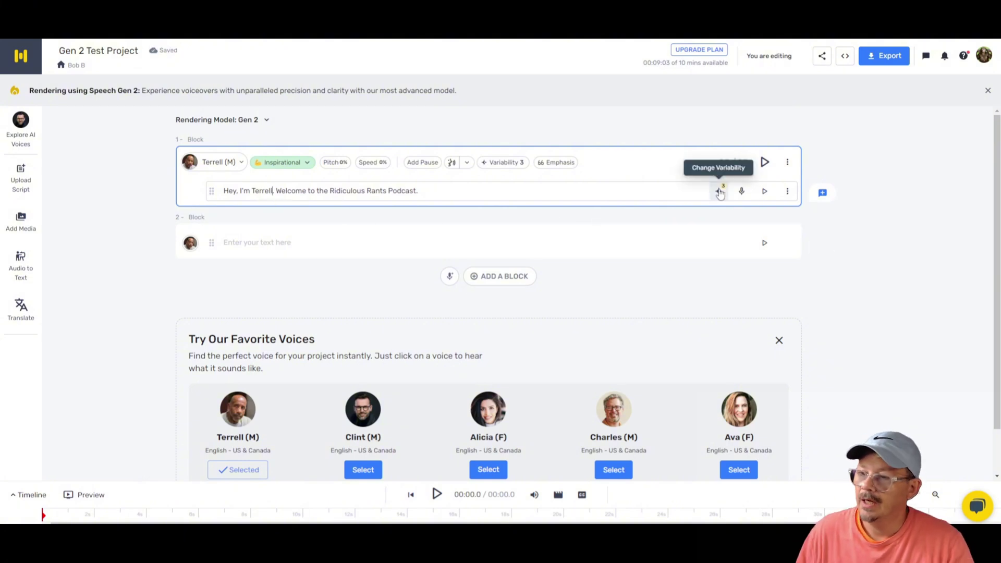
click(720, 191)
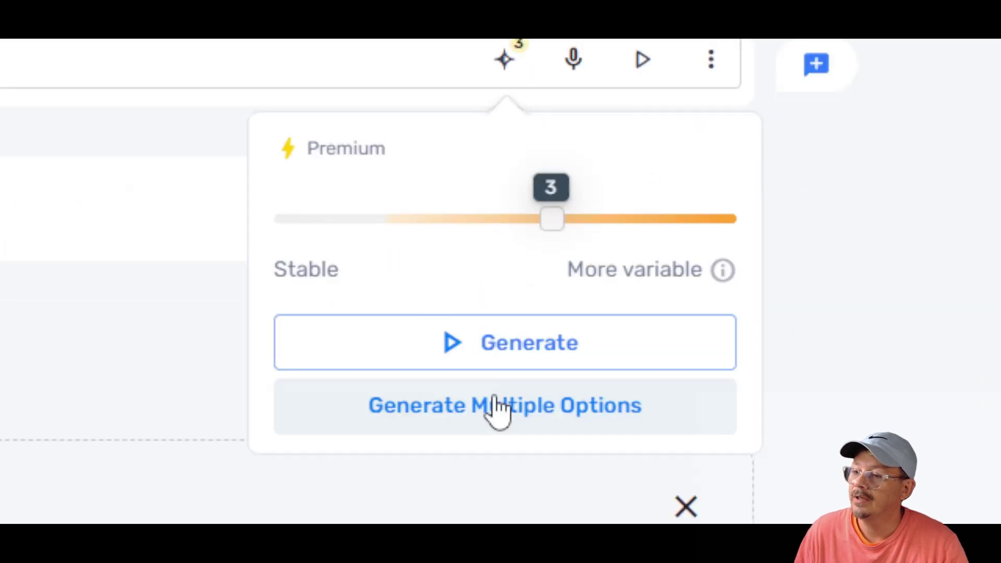
Generate three takes of the intro sentence at variability 3
click(494, 406)
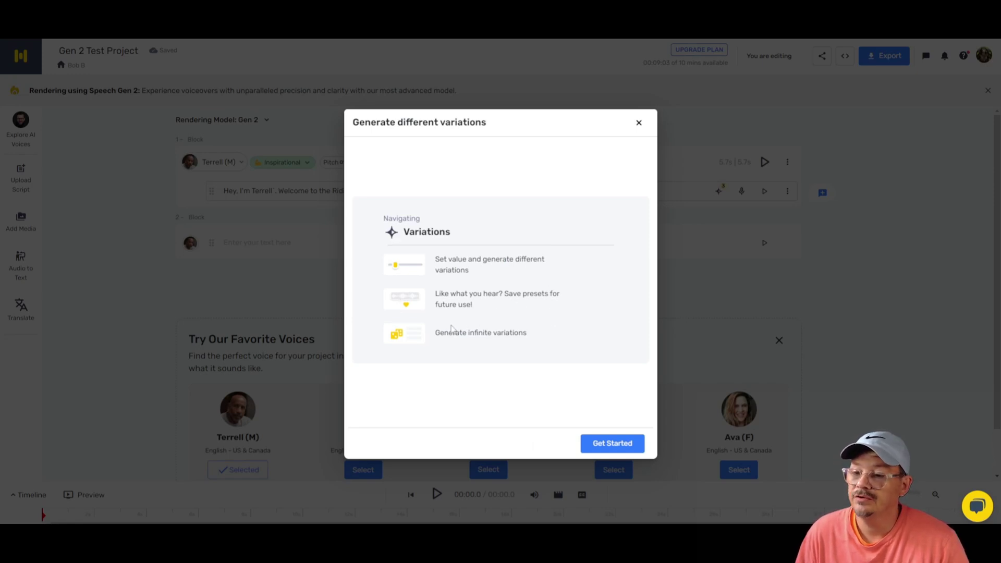
click(610, 443)
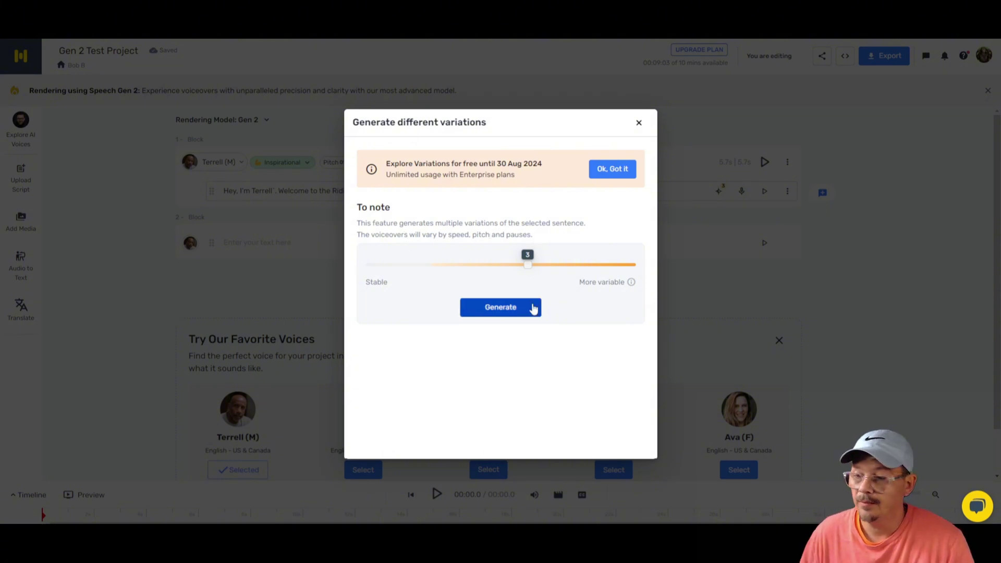
click(508, 310)
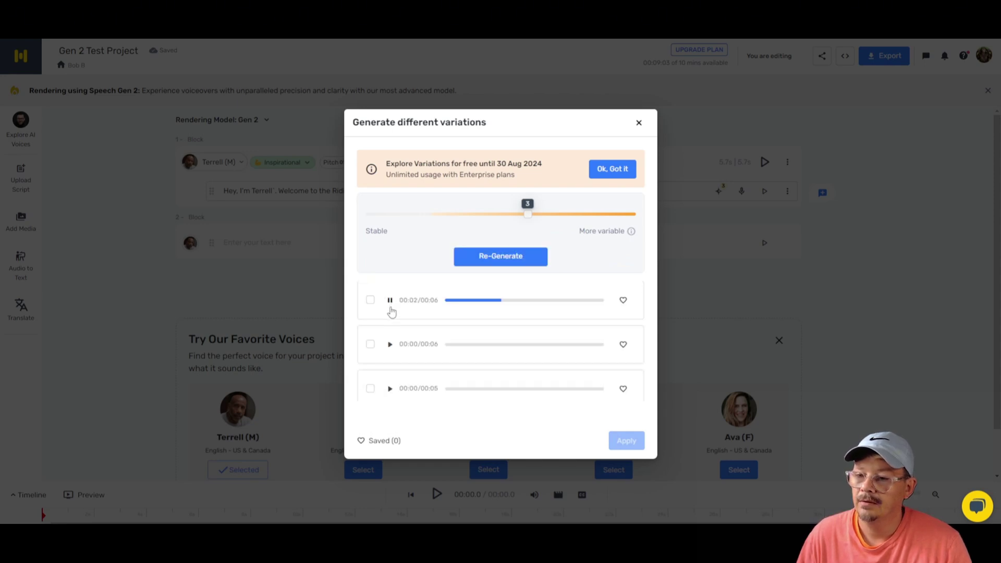
scroll(392, 311, down, 1)
scroll(392, 311, up, 1)
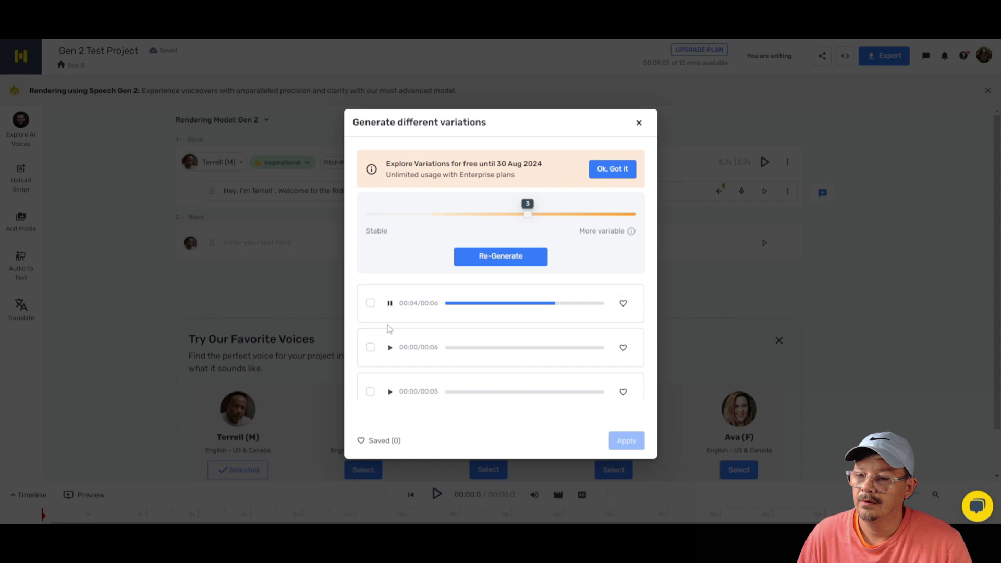
Listen to the second and third variability-3 takes
click(389, 348)
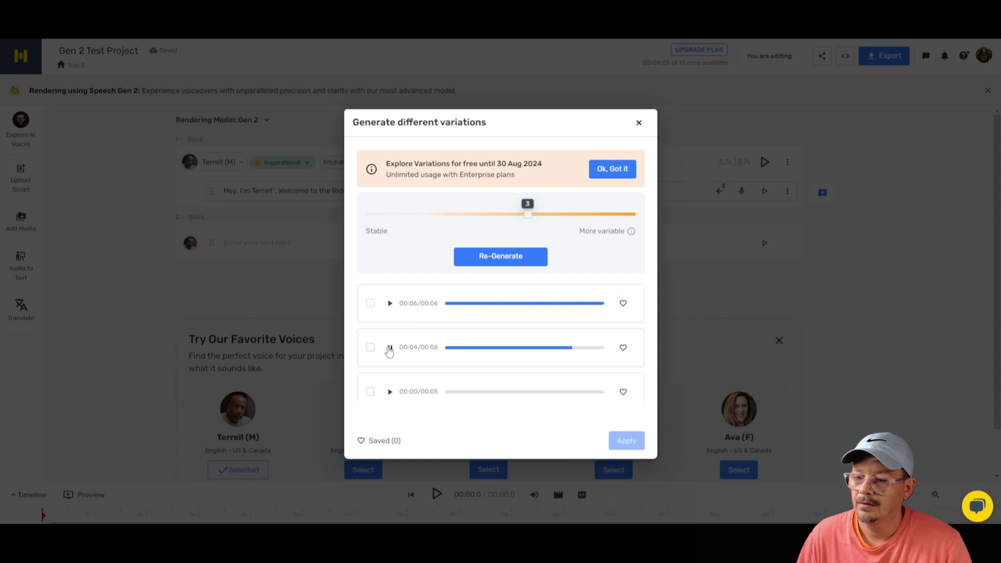
scroll(389, 351, down, 1)
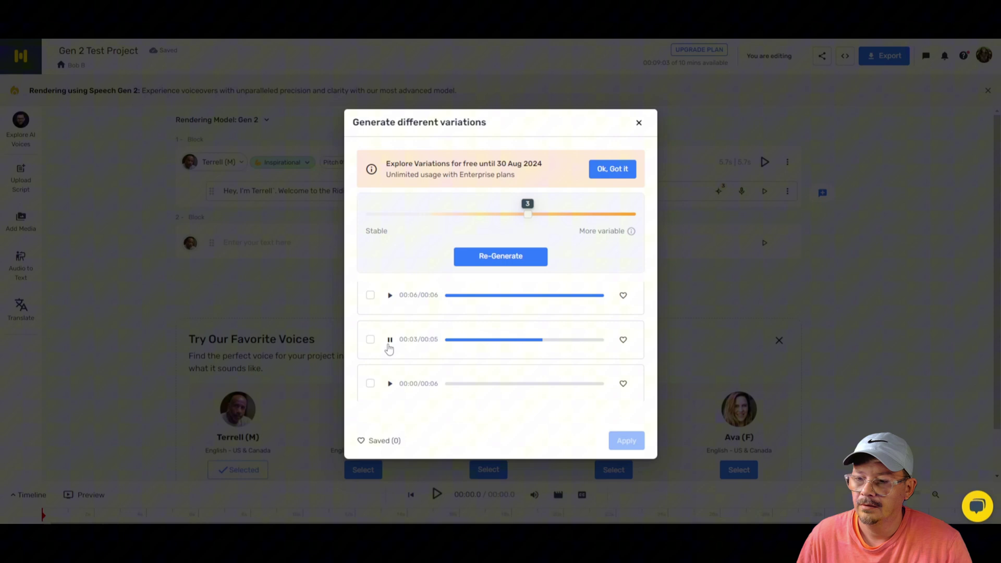
click(388, 383)
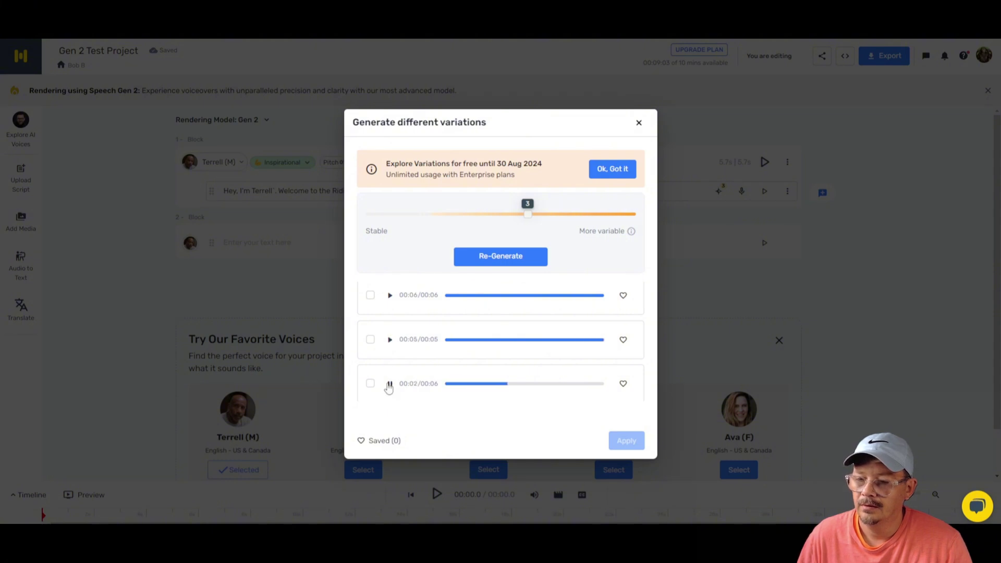
scroll(396, 380, down, 1)
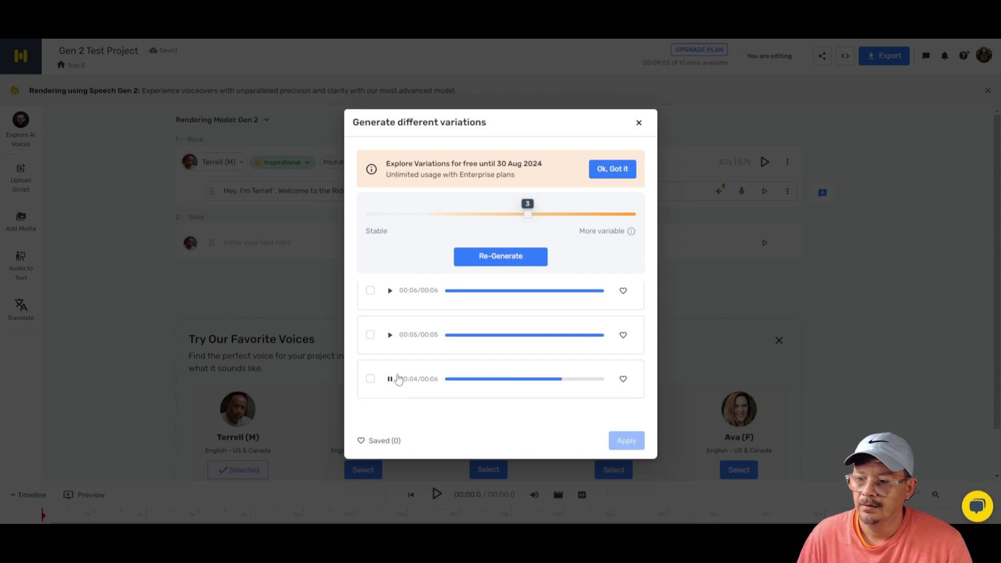
scroll(399, 379, up, 2)
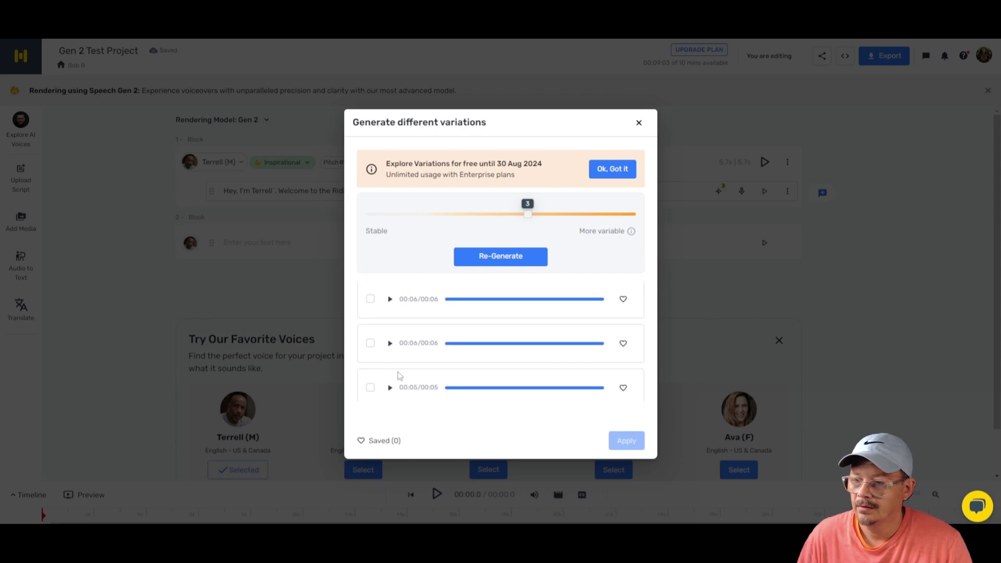
Close the variations window and switch the block's style to Promo, then back to Conversational
click(638, 124)
click(300, 163)
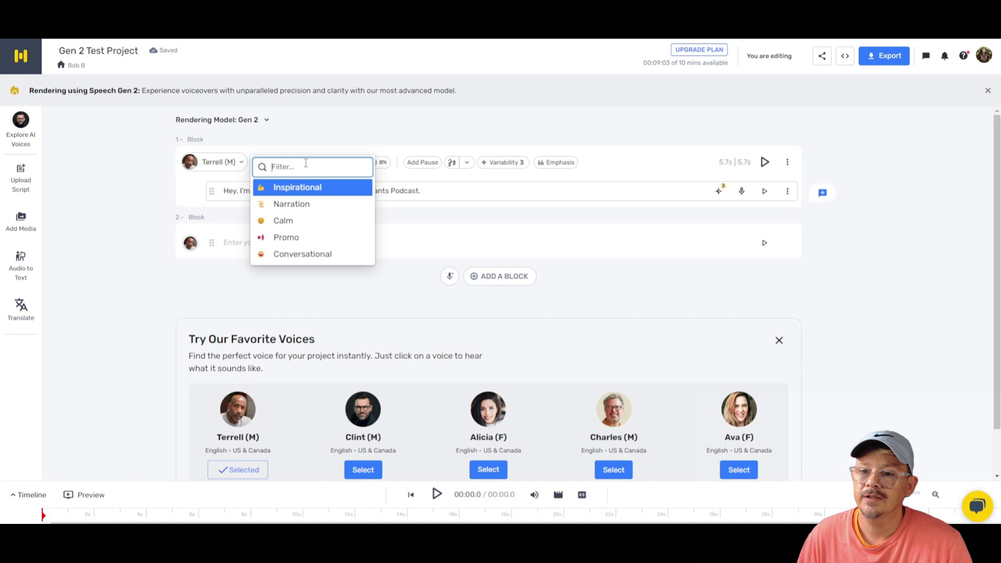
click(315, 239)
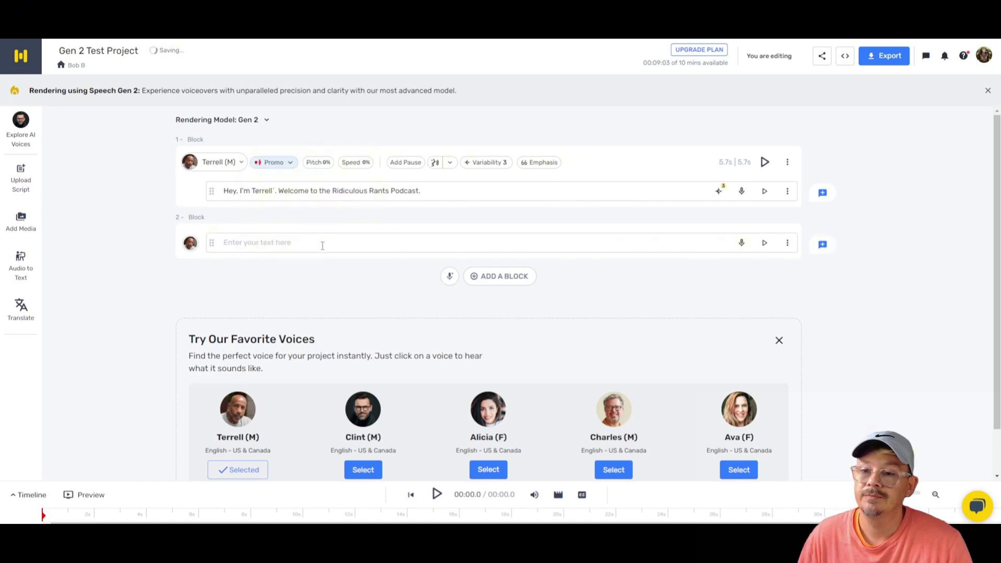
click(274, 162)
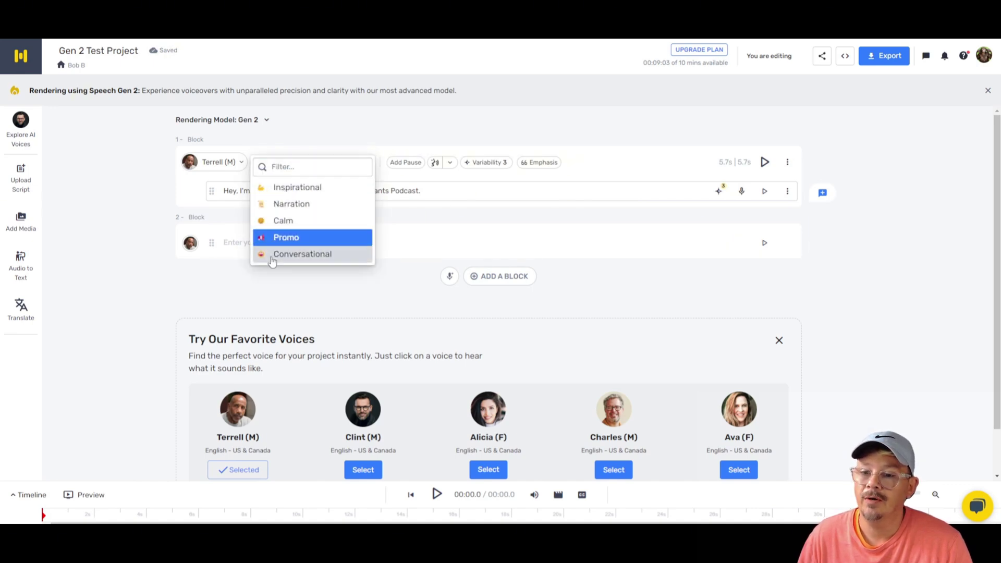
click(276, 252)
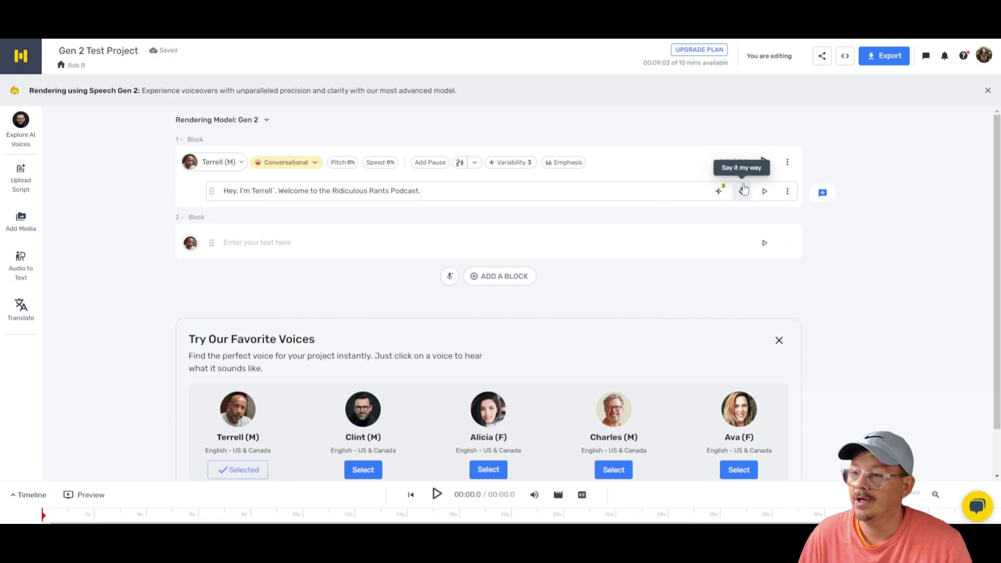
Raise the sentence's variability to 5 and generate multiple new takes
click(719, 191)
drag(765, 243, 797, 240)
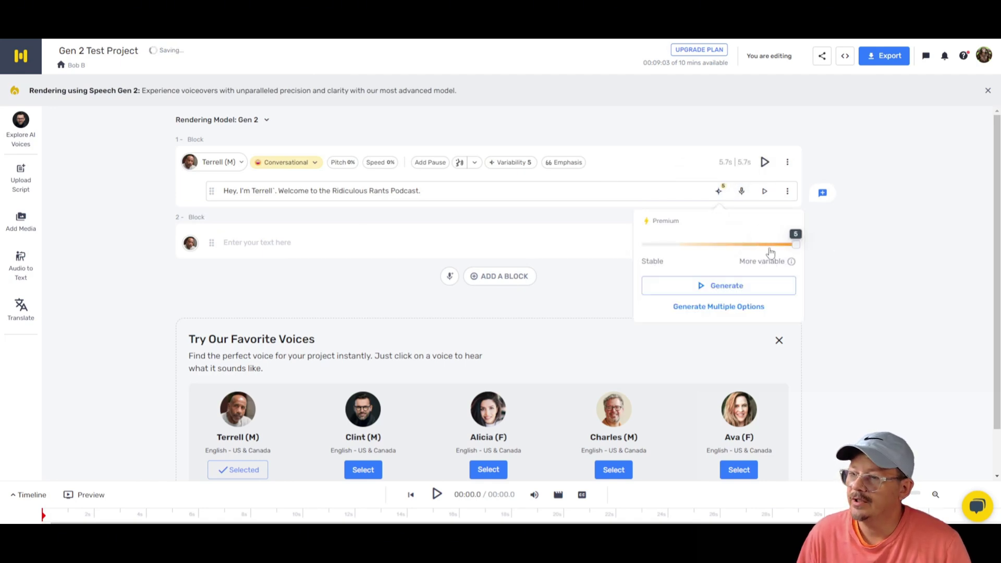
click(718, 309)
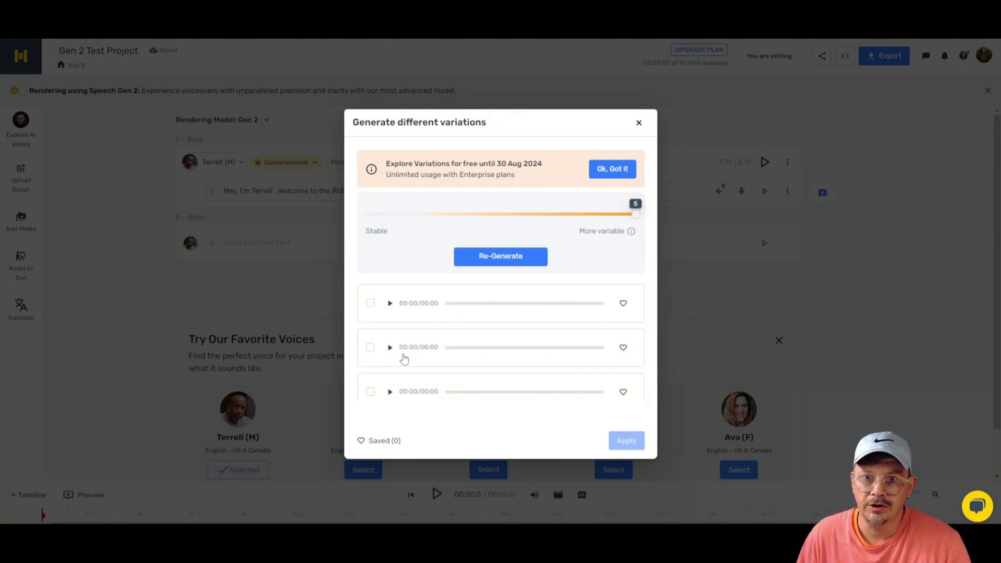
Listen to each of the three variability-5 takes, then close the window without applying one
click(389, 307)
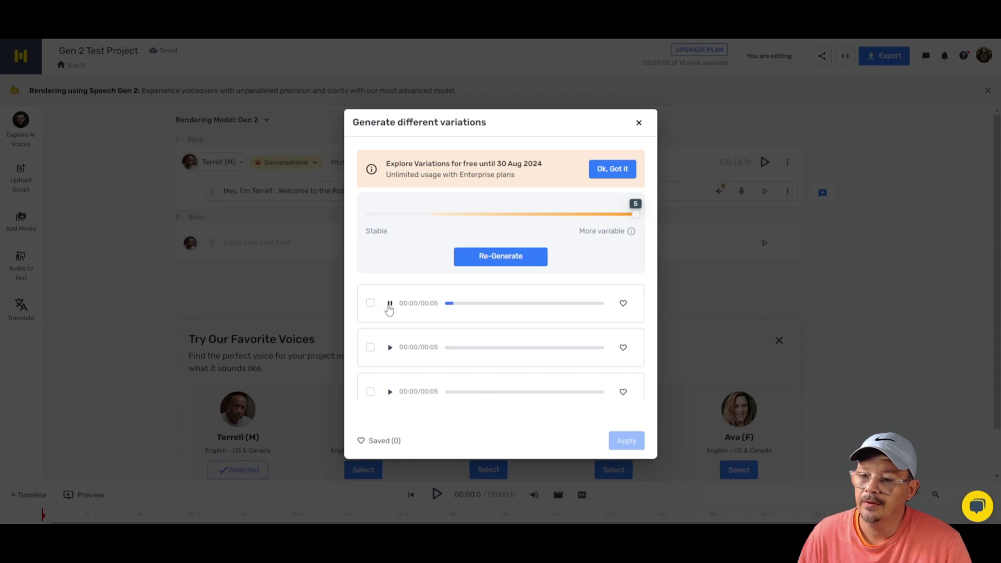
click(390, 347)
scroll(390, 346, down, 1)
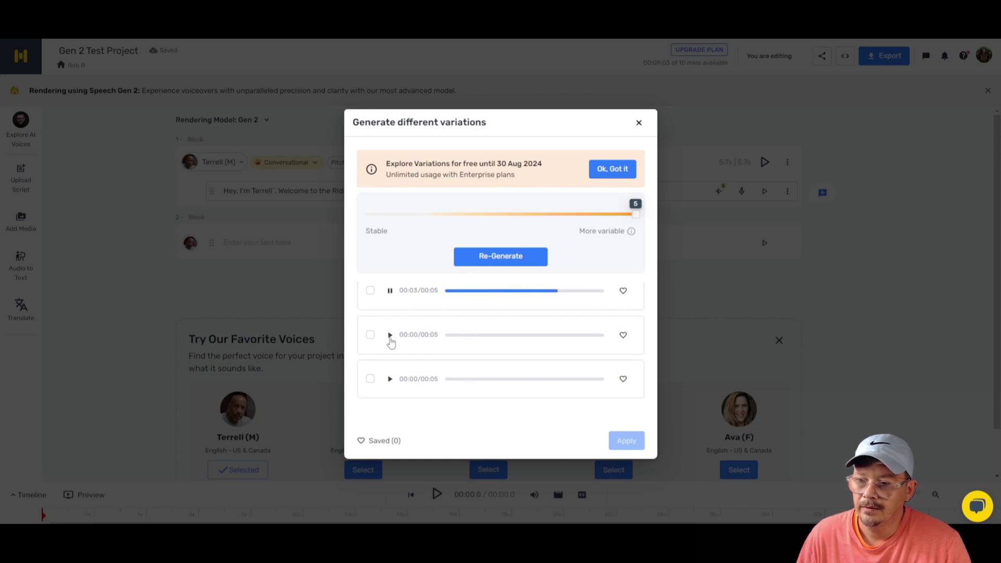
click(390, 335)
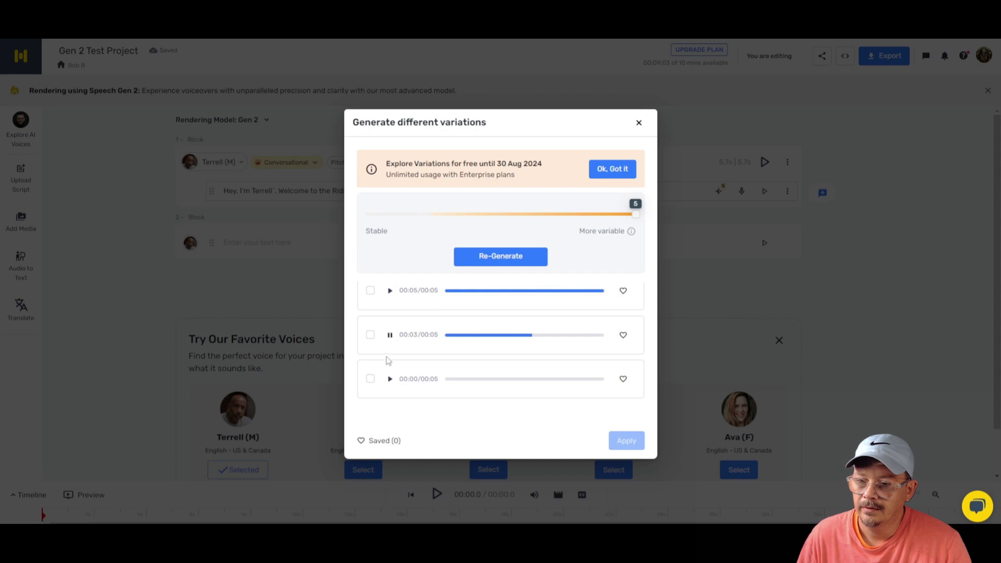
click(389, 380)
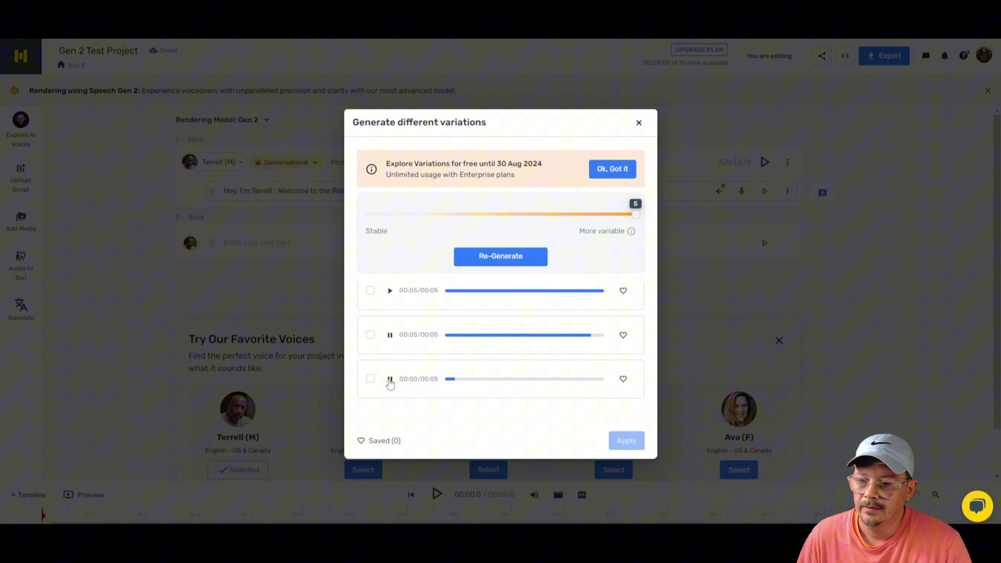
click(639, 125)
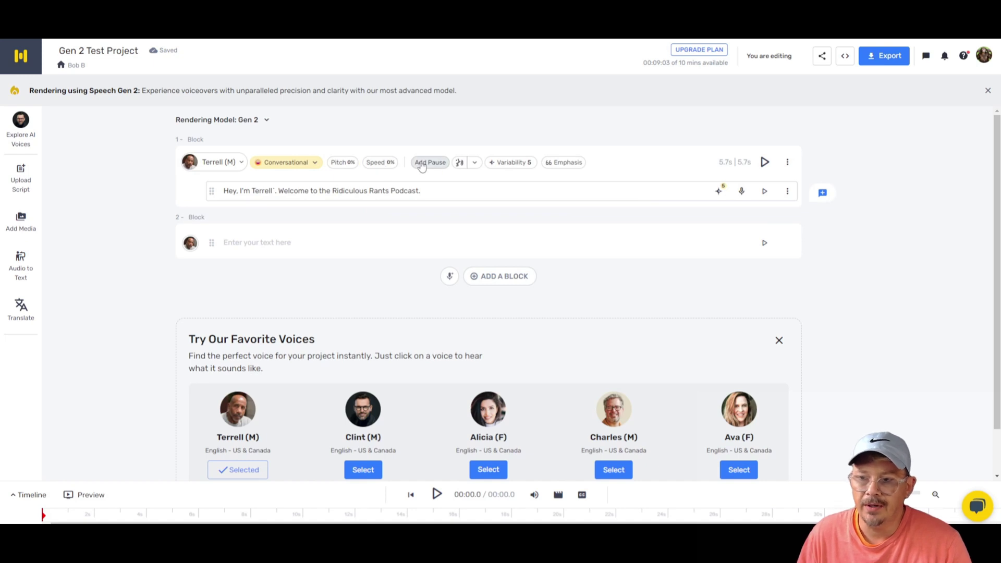
click(740, 194)
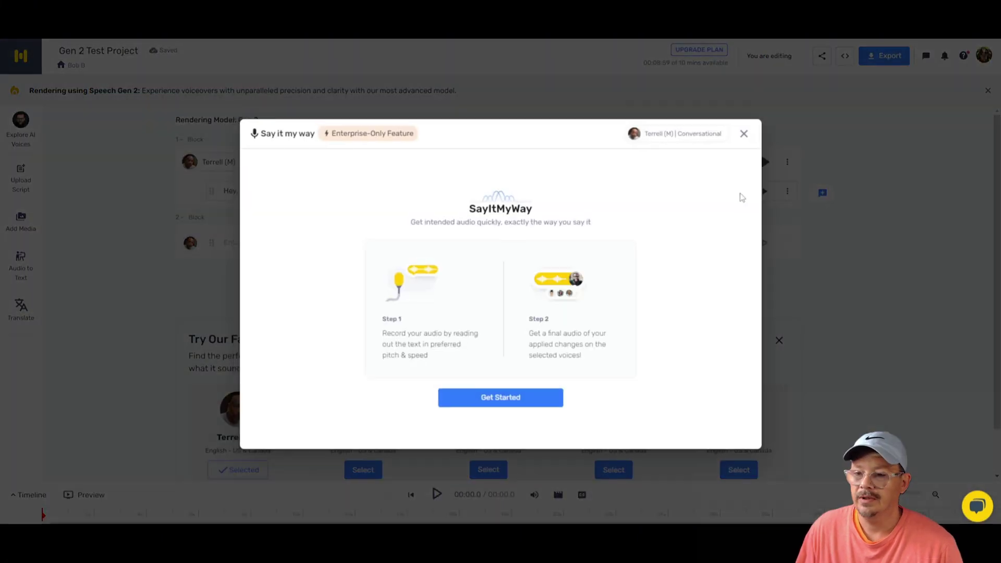
mouse_move(364, 135)
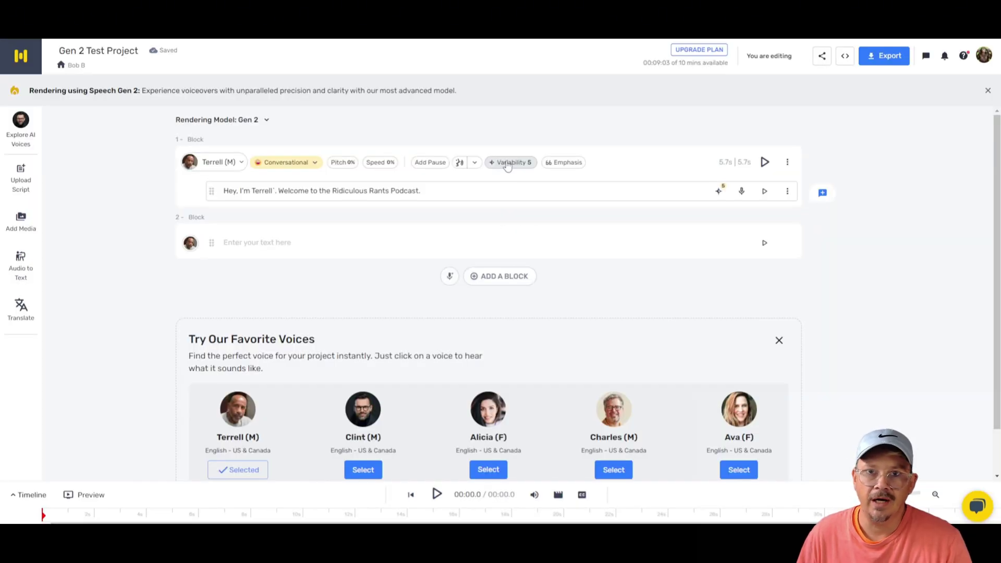
Pick 'Welcome' in Word-Level Emphasis, shift its pitch and pace, and generate a preview
click(561, 164)
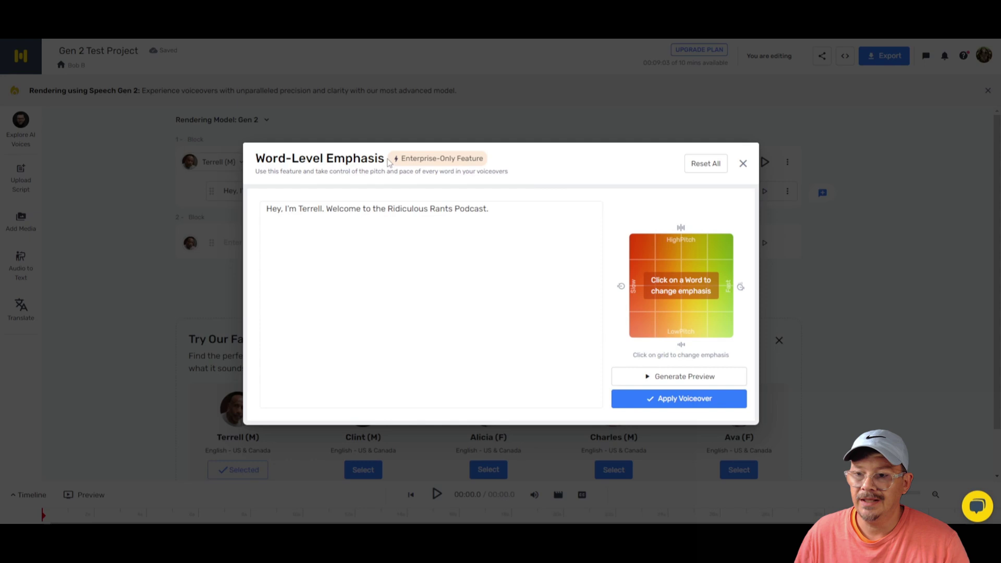
mouse_move(430, 163)
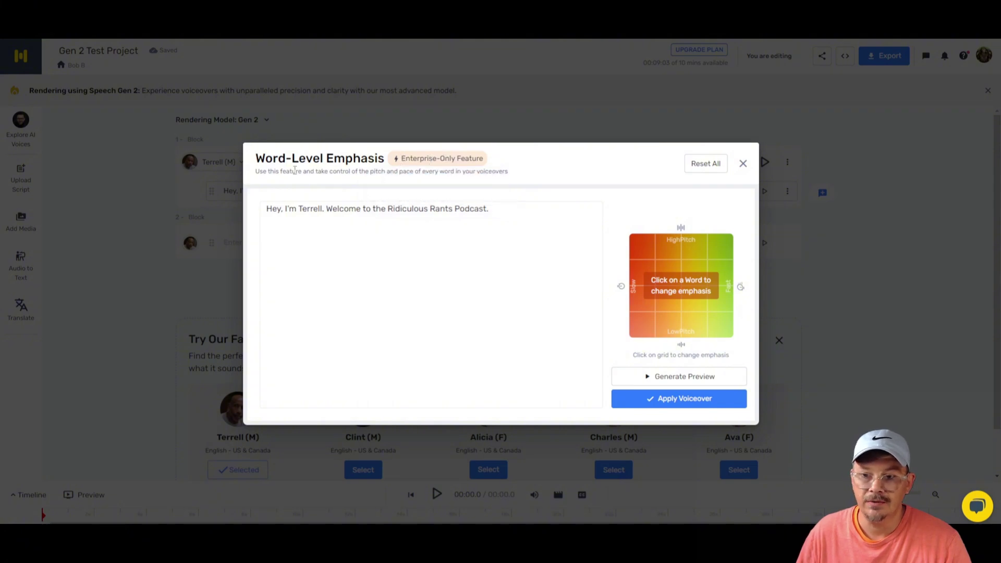
click(343, 210)
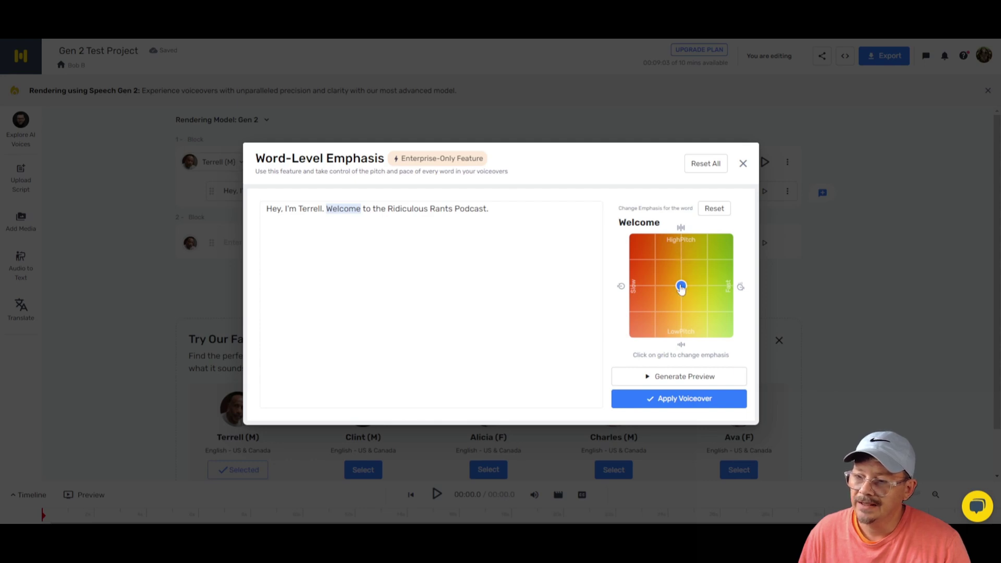
drag(681, 288, 657, 259)
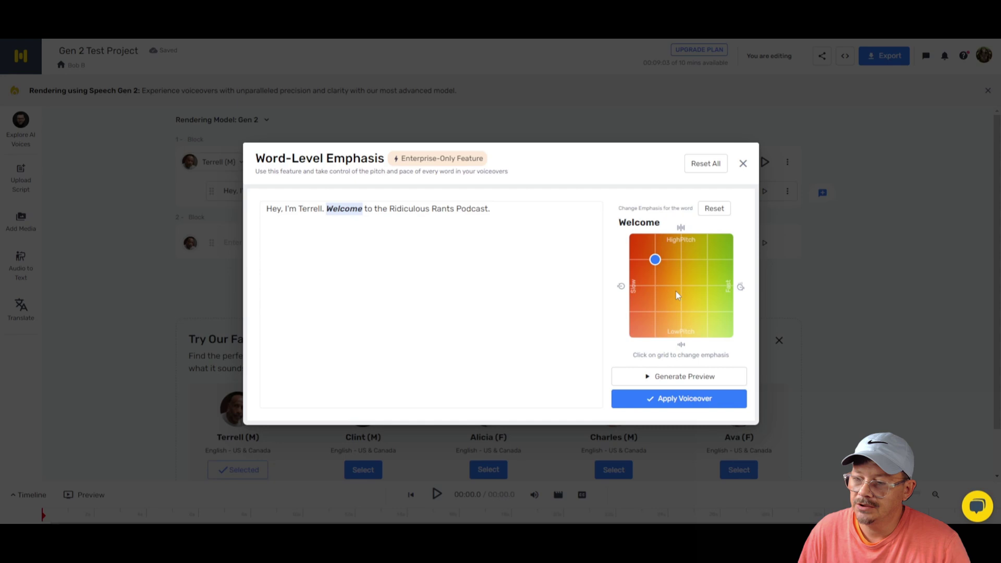
click(657, 371)
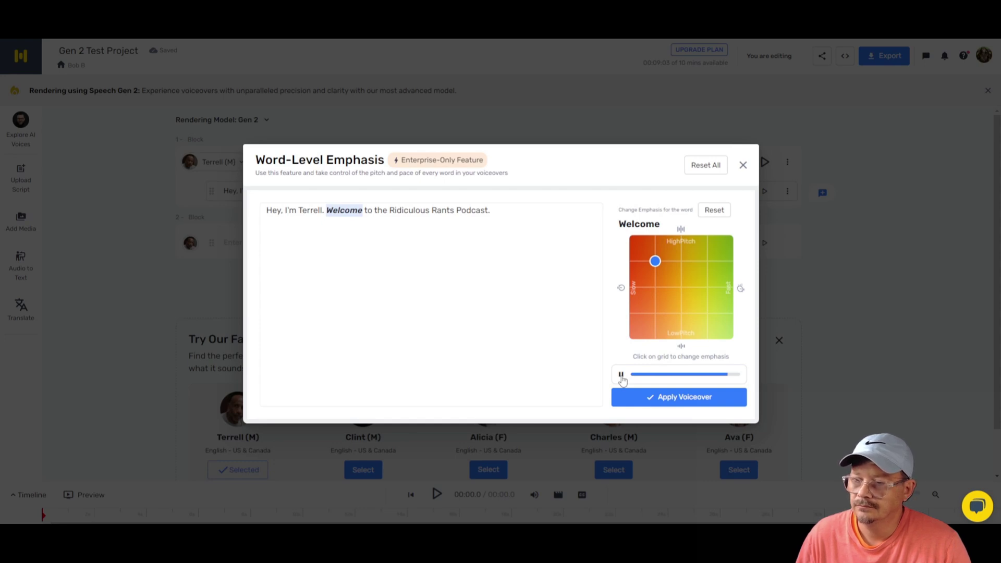
Rework Welcome's emphasis to slower and lower-pitched and preview it again
click(709, 313)
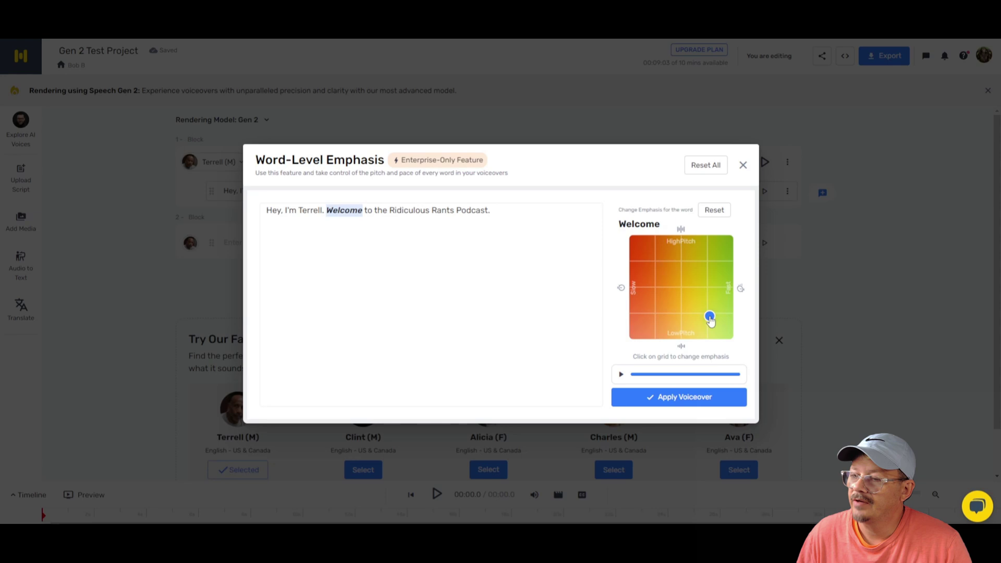
drag(709, 314, 707, 261)
click(651, 376)
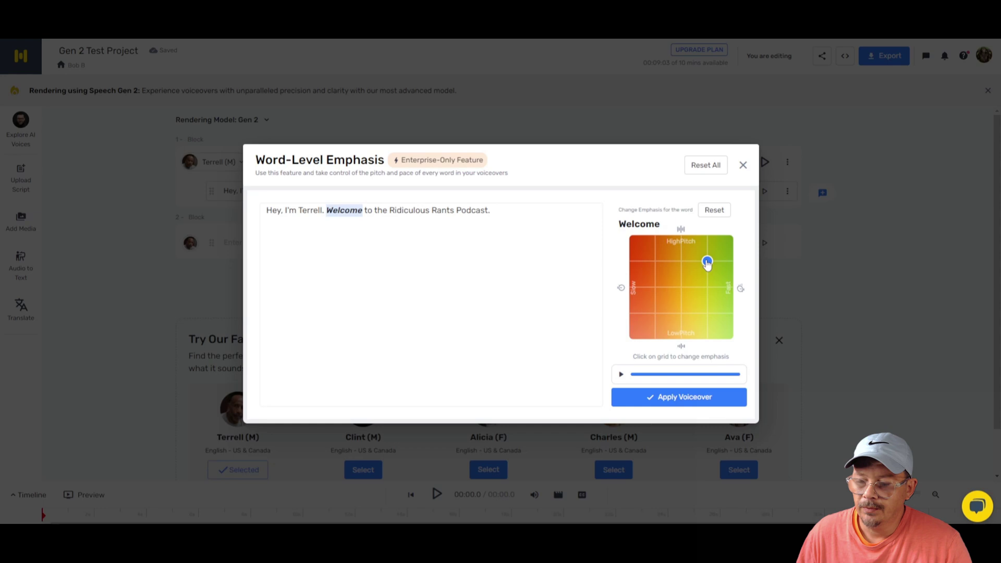
drag(706, 262, 655, 317)
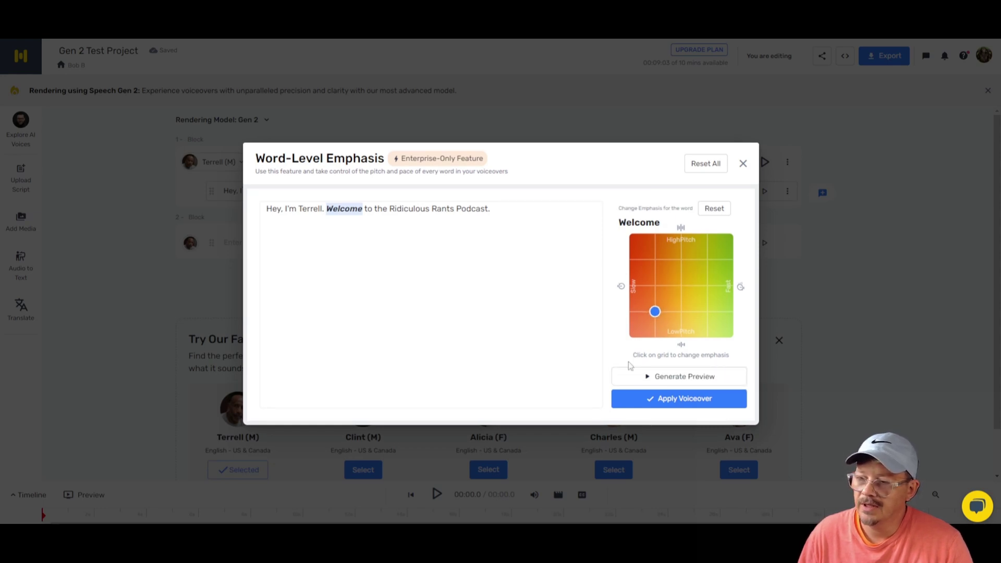
click(636, 380)
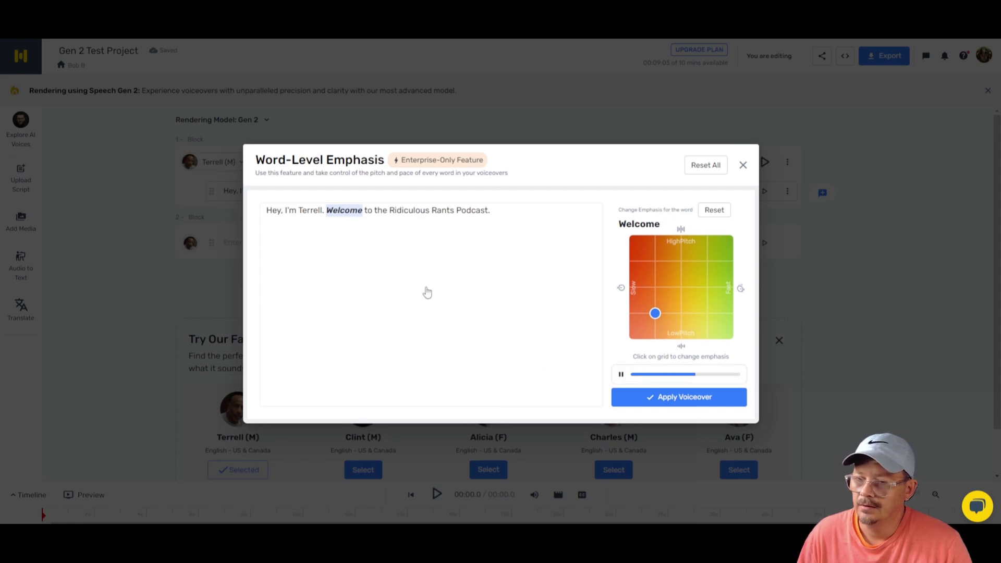
Select only 'Ridiculous', shift its speed toward Fast, and preview it
click(404, 210)
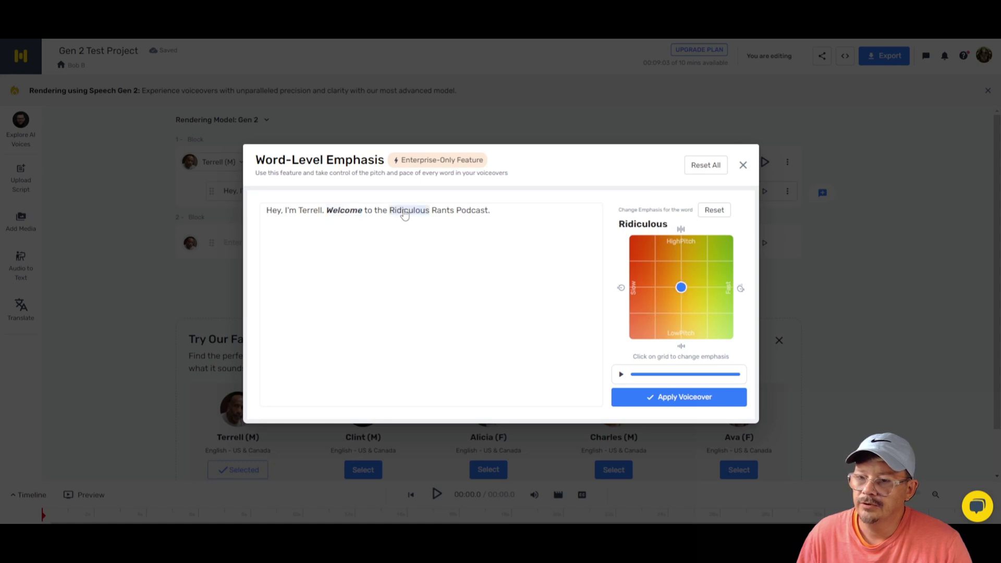
click(439, 212)
click(410, 212)
click(437, 212)
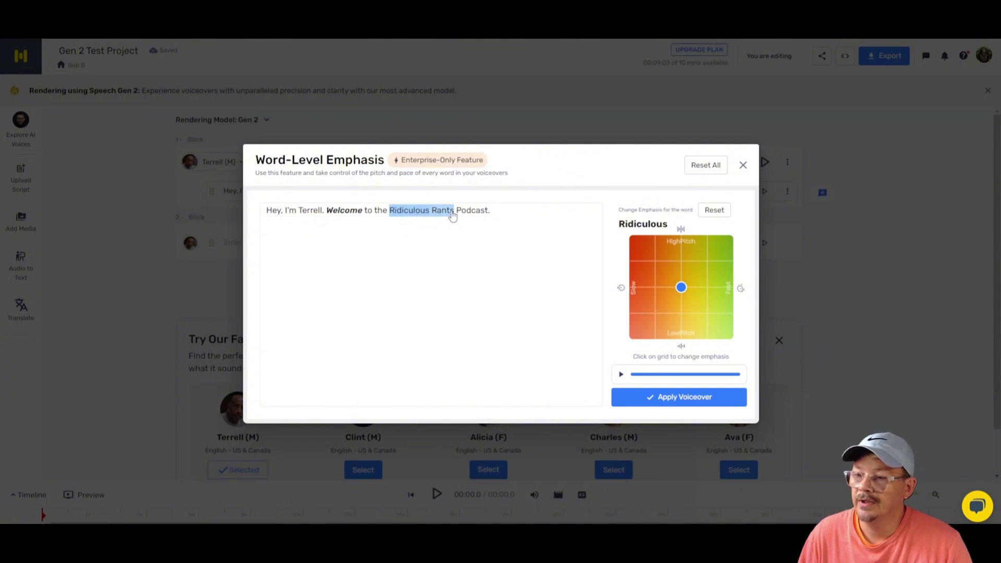
click(440, 214)
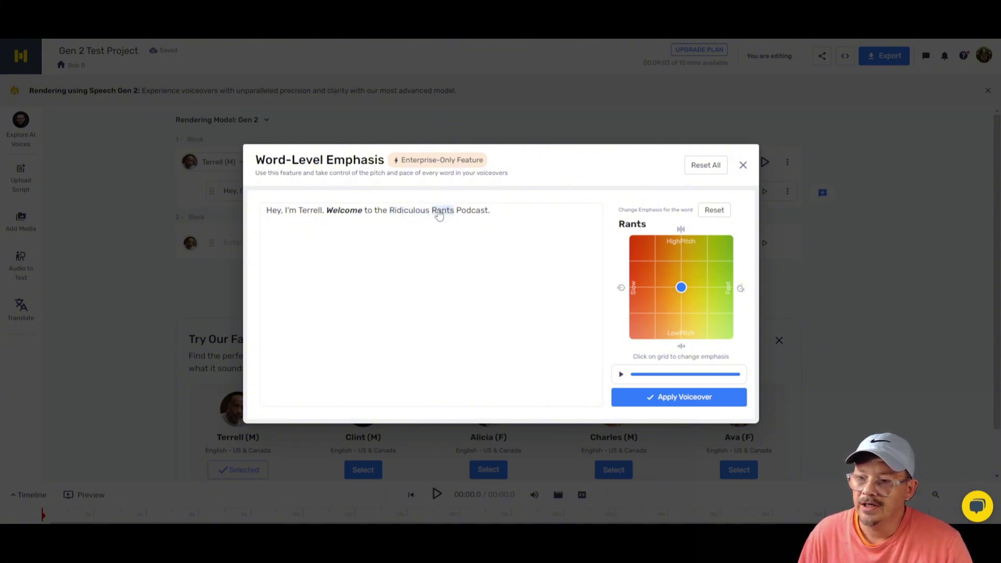
click(397, 215)
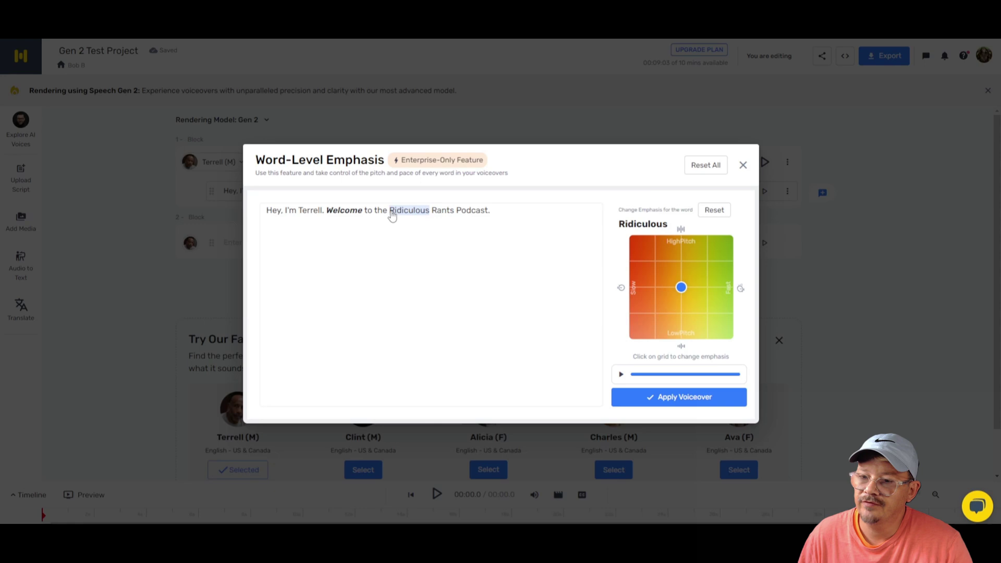
drag(392, 216, 420, 232)
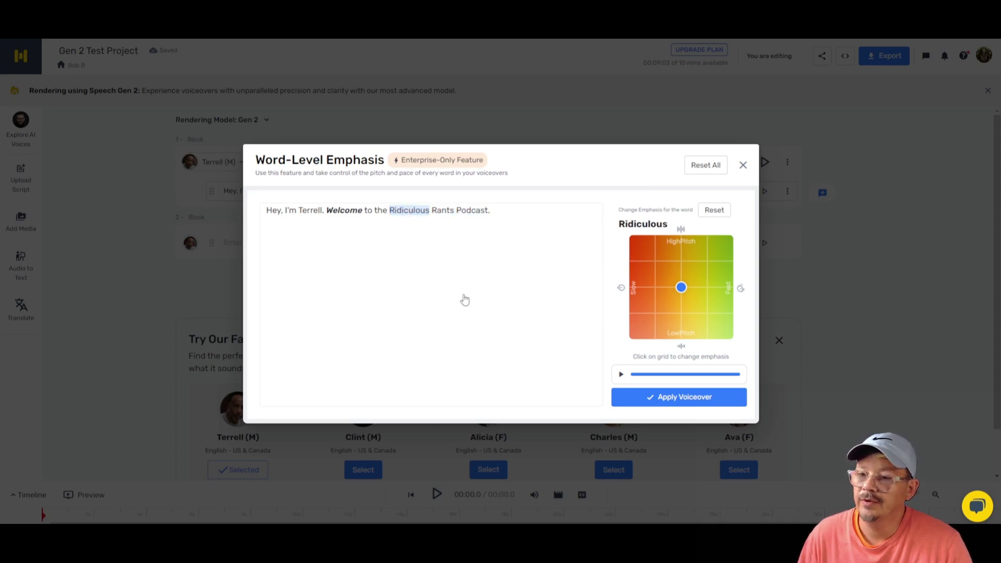
mouse_move(693, 299)
mouse_down()
mouse_move(707, 263)
mouse_move(706, 294)
mouse_up()
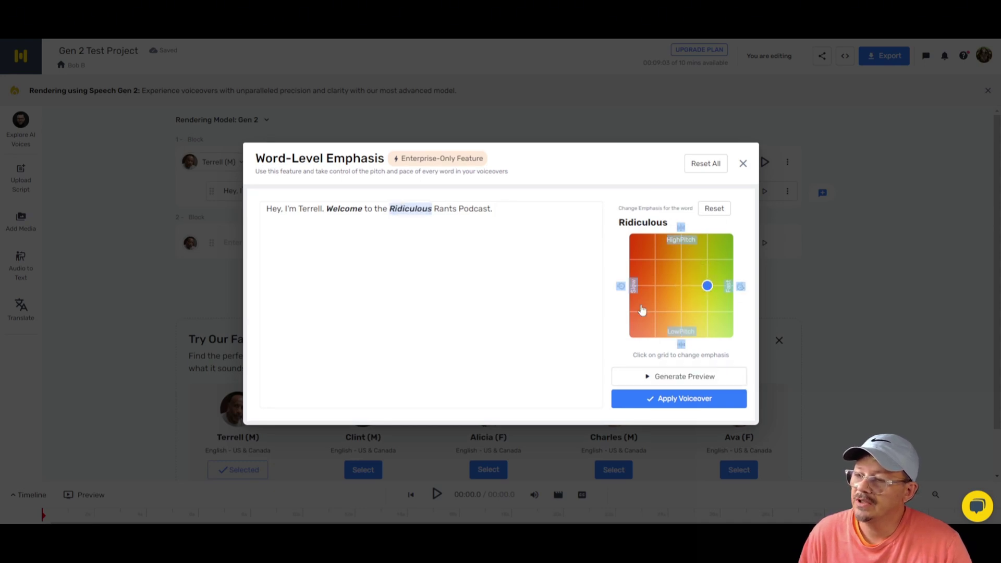
click(620, 379)
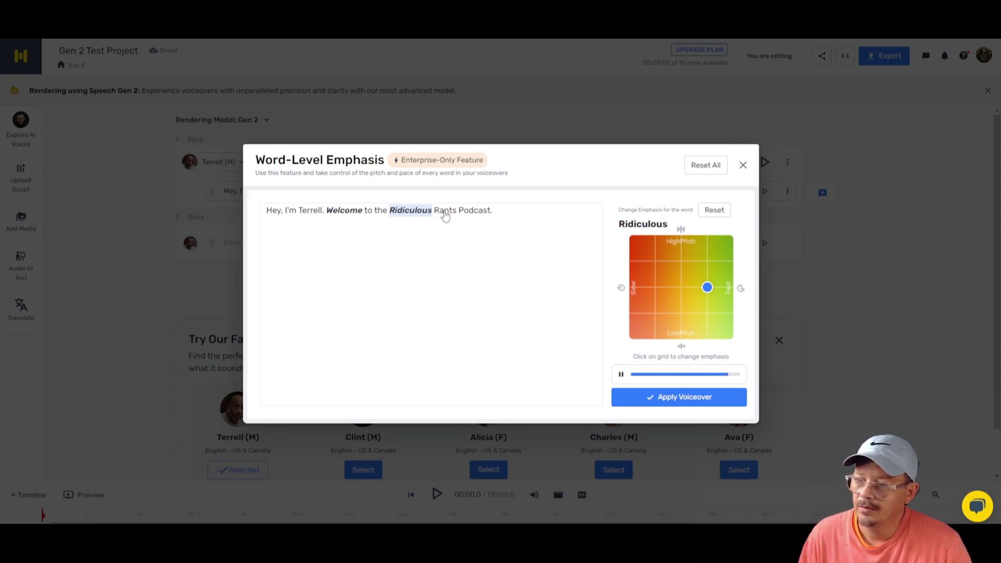
Make 'Rants' faster, replay the preview, and apply the emphasis to the voiceover
click(445, 211)
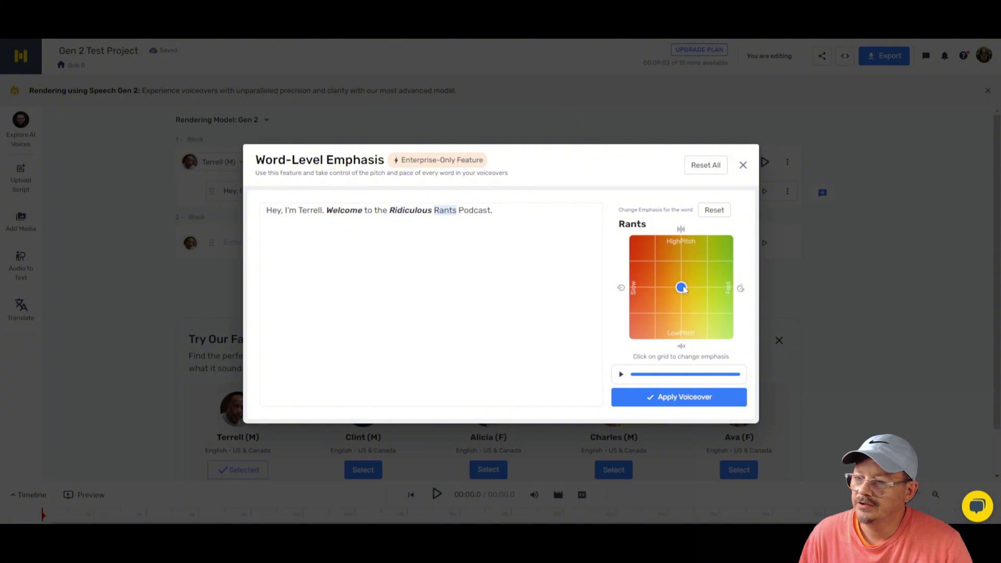
click(707, 287)
click(620, 374)
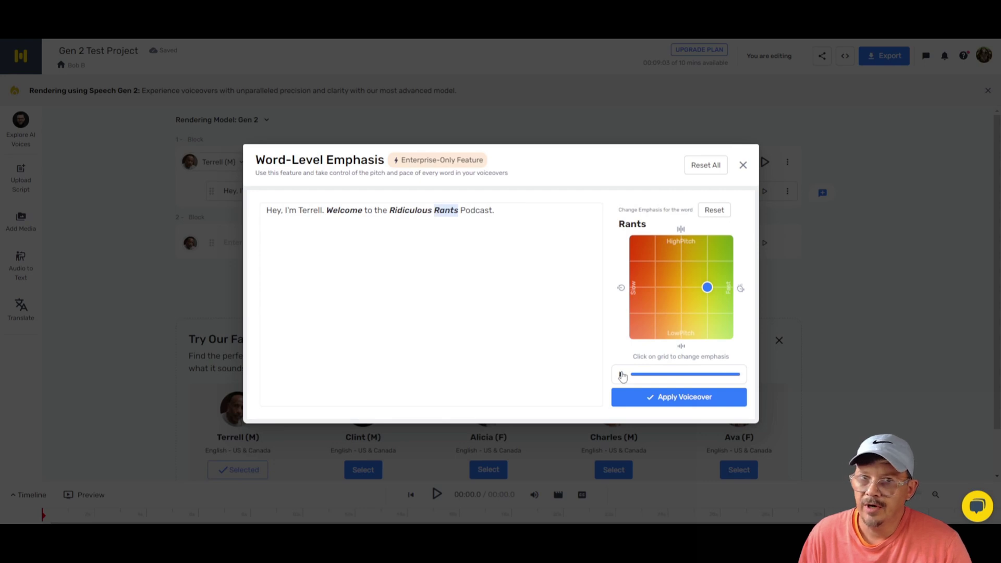
click(676, 397)
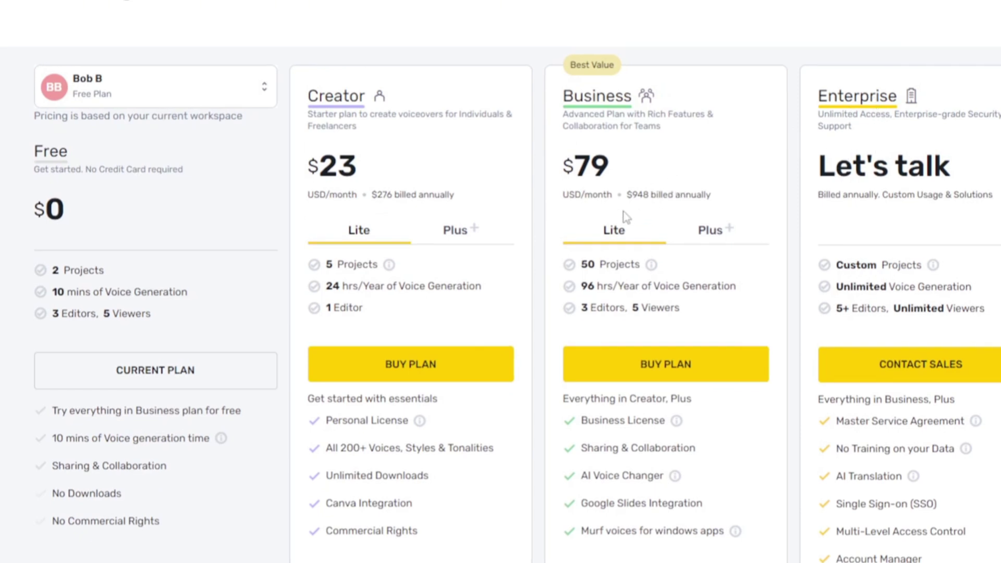
Compare Business Plus ($159) with Lite ($79), then scroll up to the Pricing Plans header
click(709, 233)
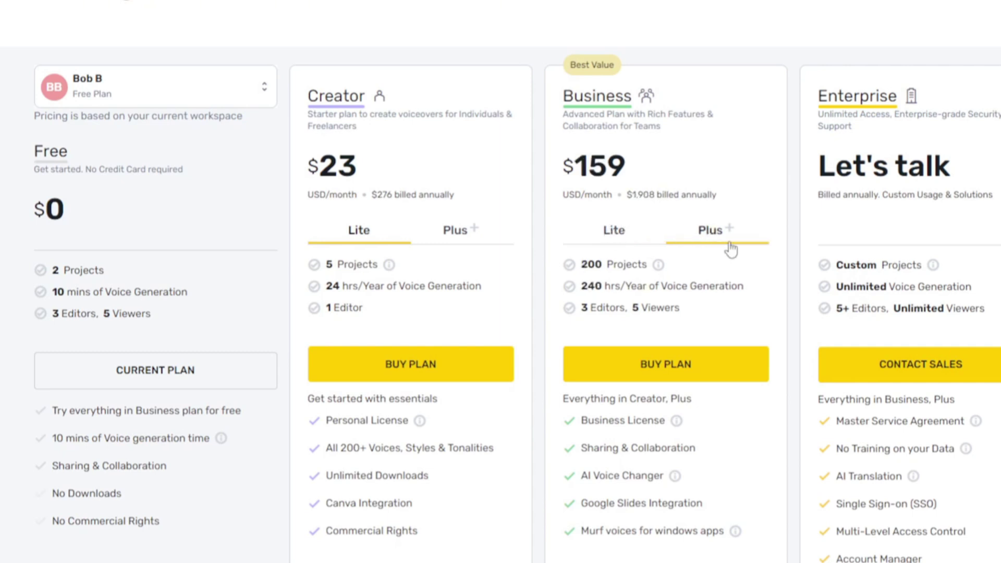
click(623, 236)
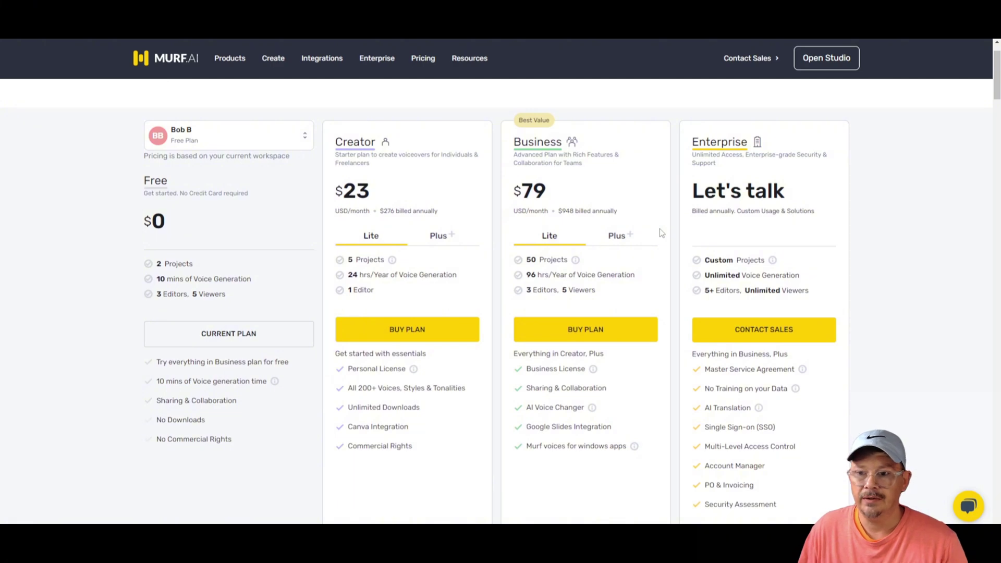
scroll(887, 291, up, 1)
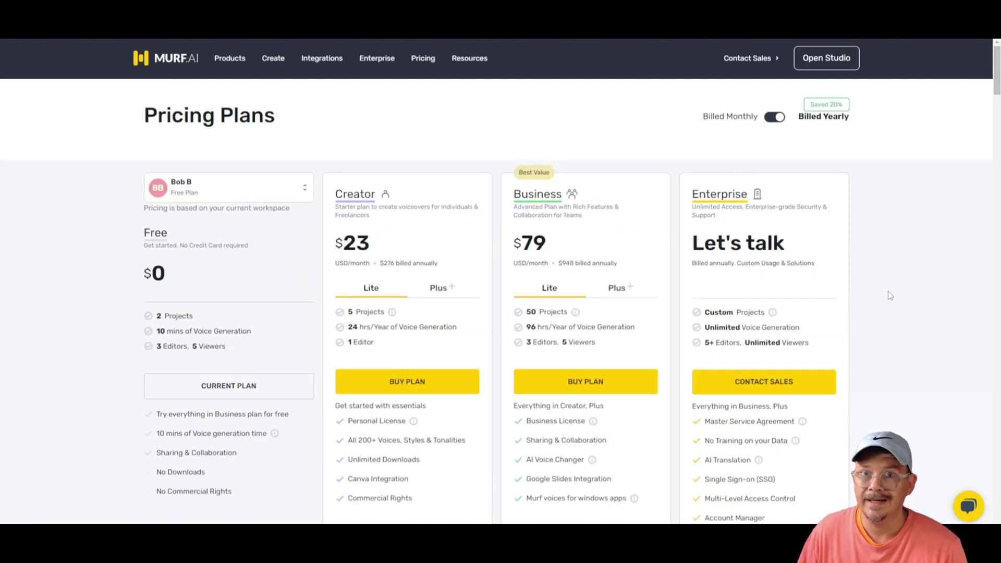